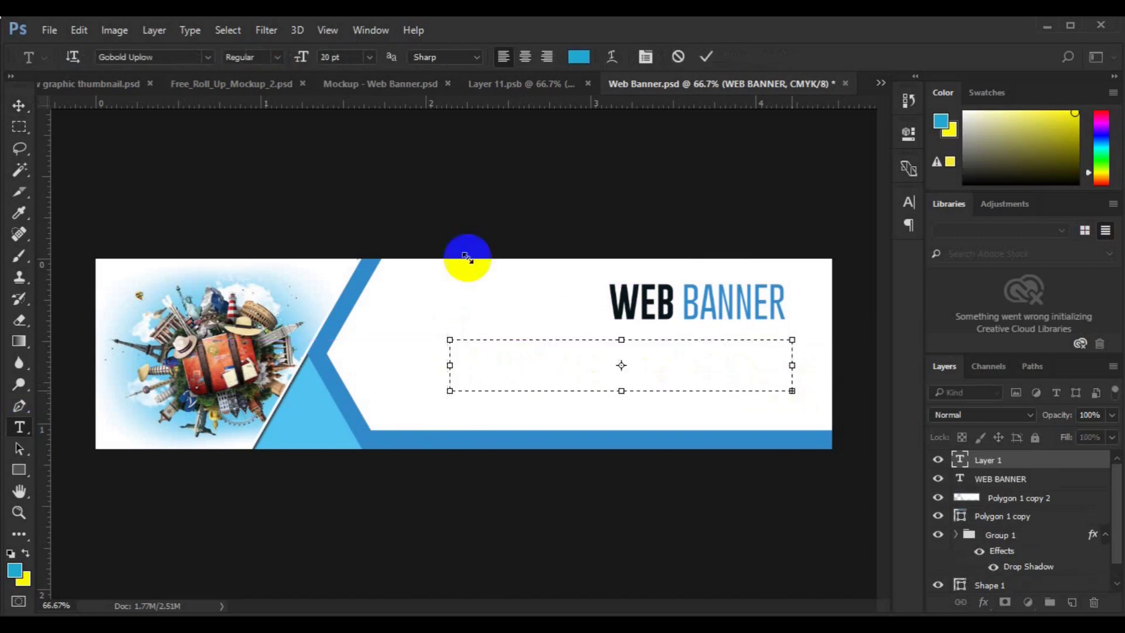
Set the empty text box's font to Lato Medium and its colour to the dark tone of the word WEB
{"action": "left_click", "coordinate": [208, 56]}
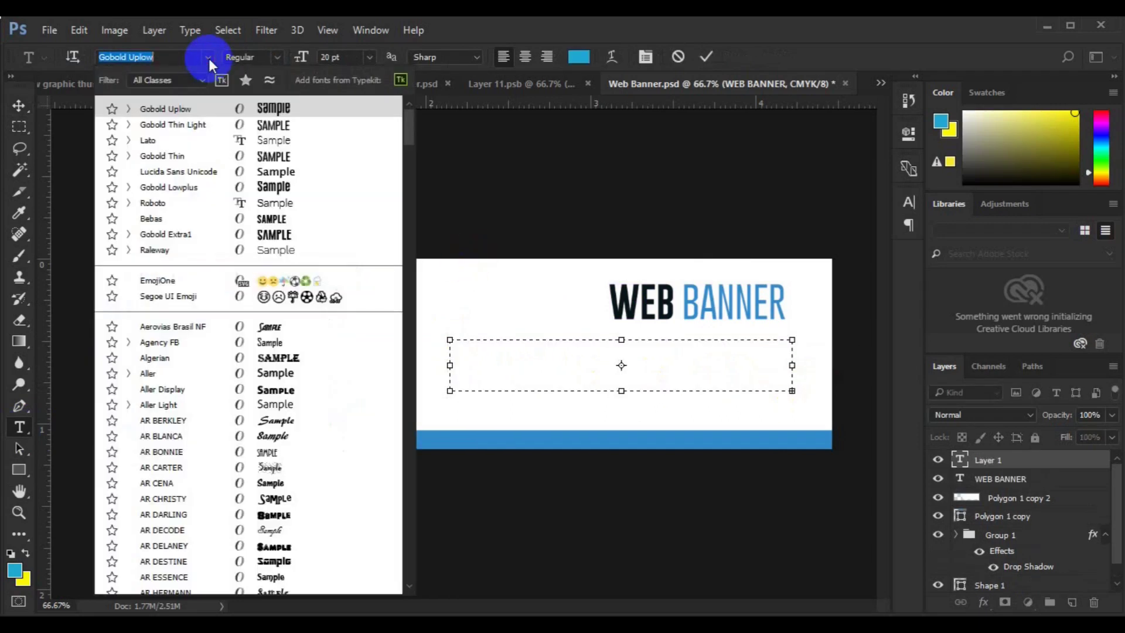
{"action": "left_click", "coordinate": [191, 141]}
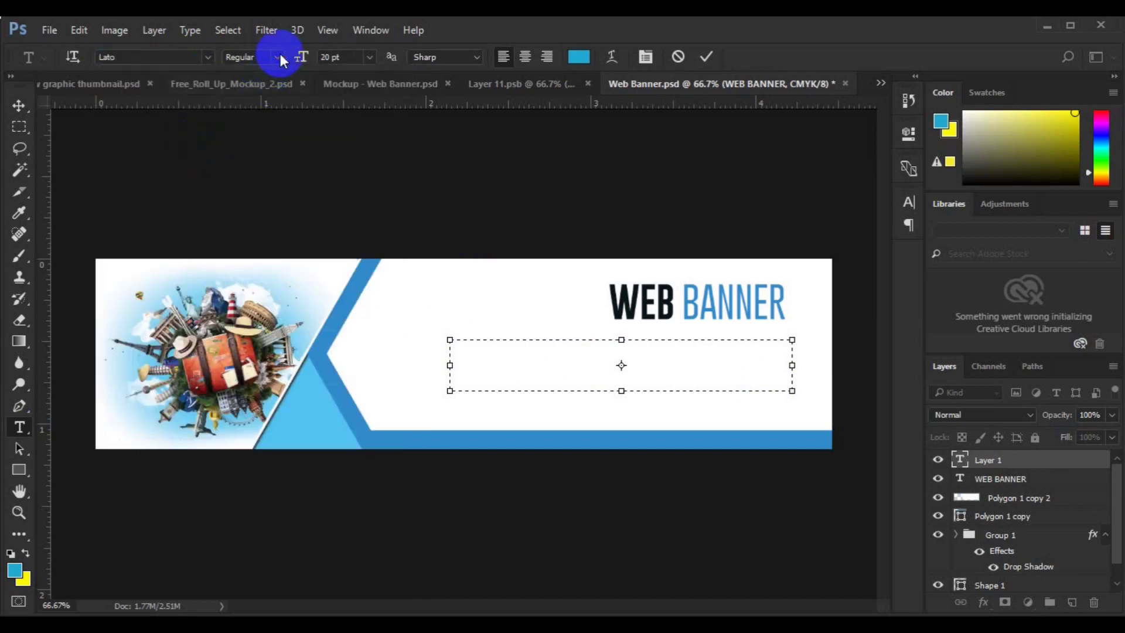
{"action": "left_click", "coordinate": [278, 56]}
{"action": "left_click", "coordinate": [262, 178]}
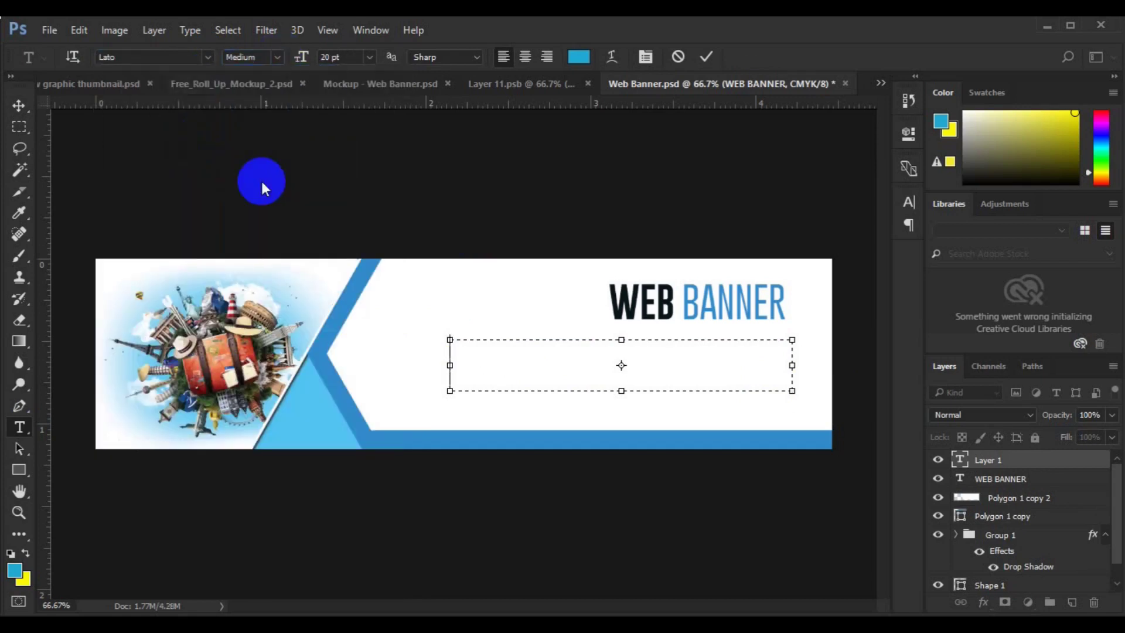
{"action": "left_click", "coordinate": [578, 56]}
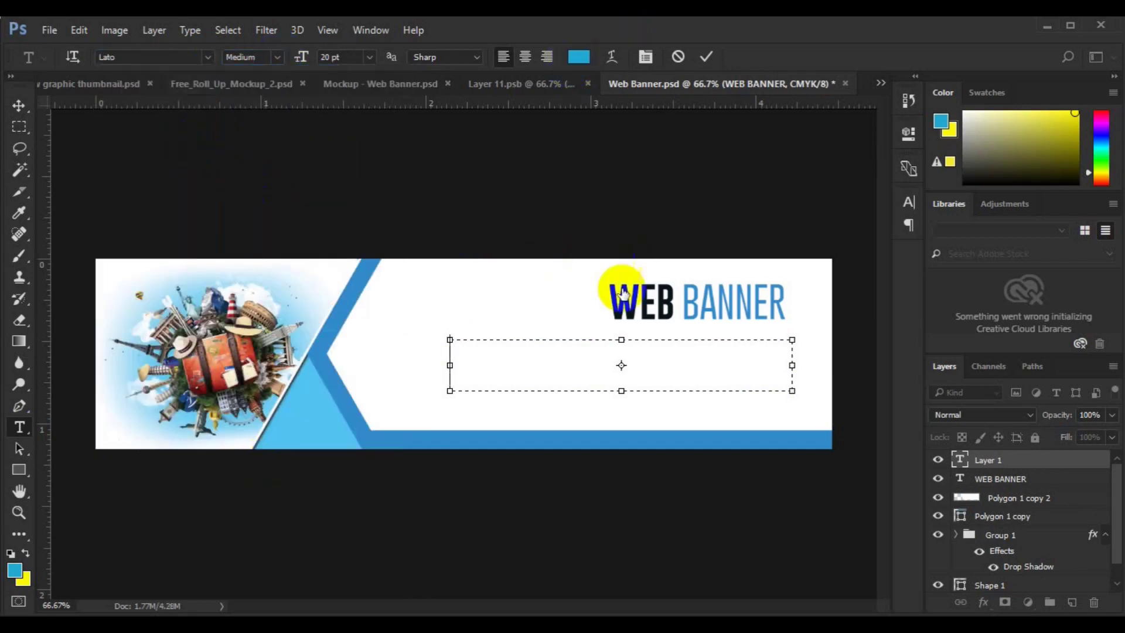
{"action": "left_click", "coordinate": [622, 301]}
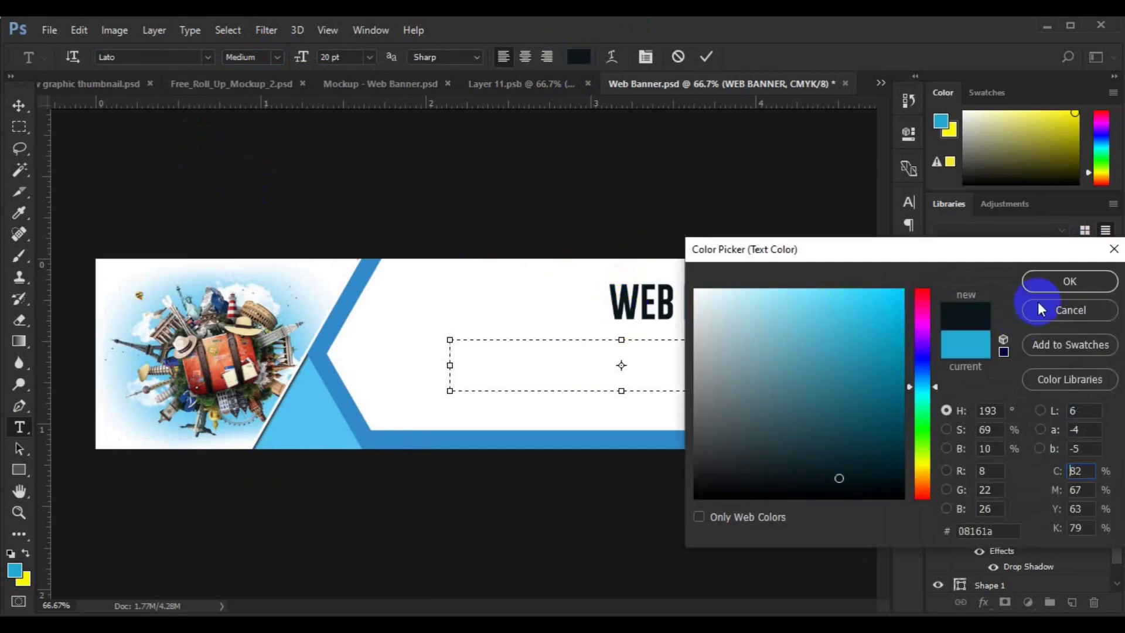
{"action": "left_click", "coordinate": [1049, 287]}
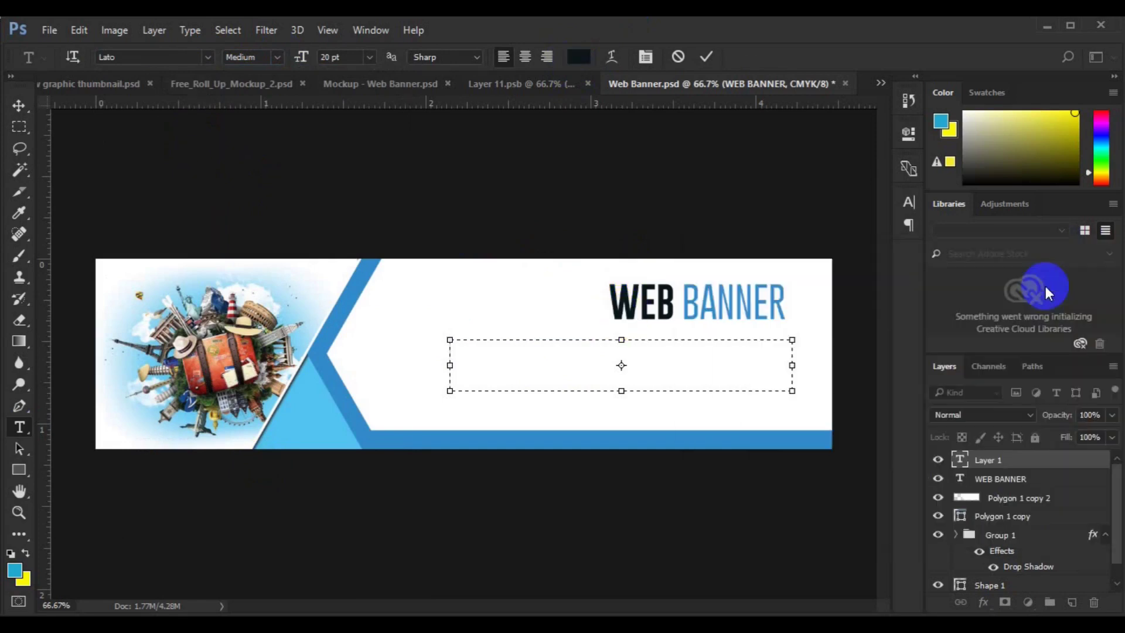
Fill the text box with the Lorem ipsum placeholder paragraph and set its size to 5 pt
{"action": "left_click", "coordinate": [473, 352]}
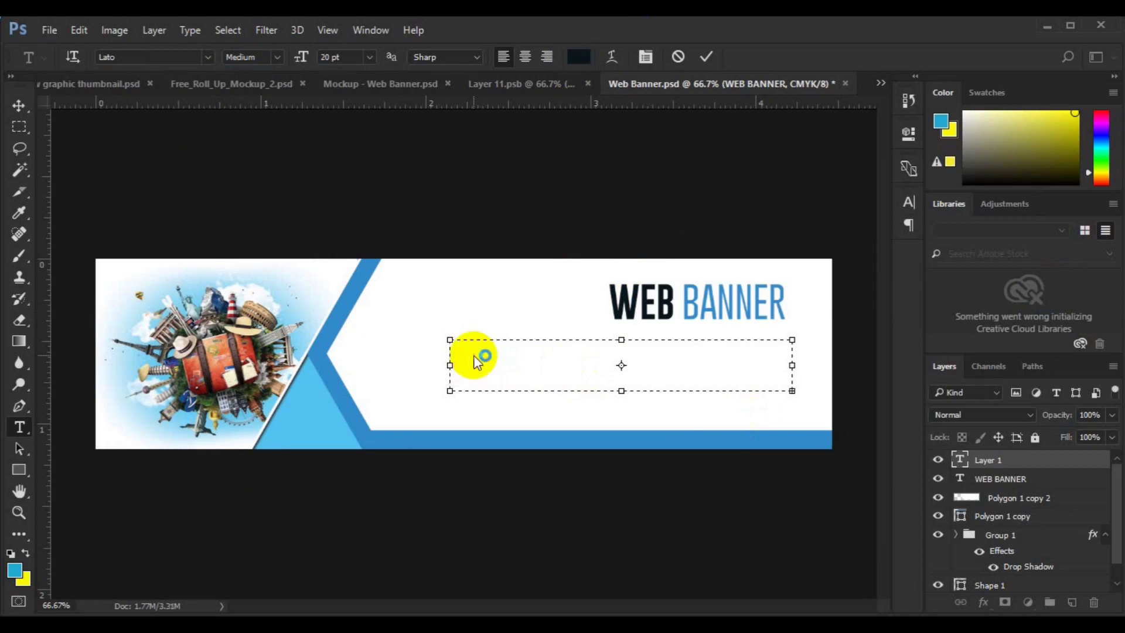
{"action": "type", "text": "Lorem ipsum"}
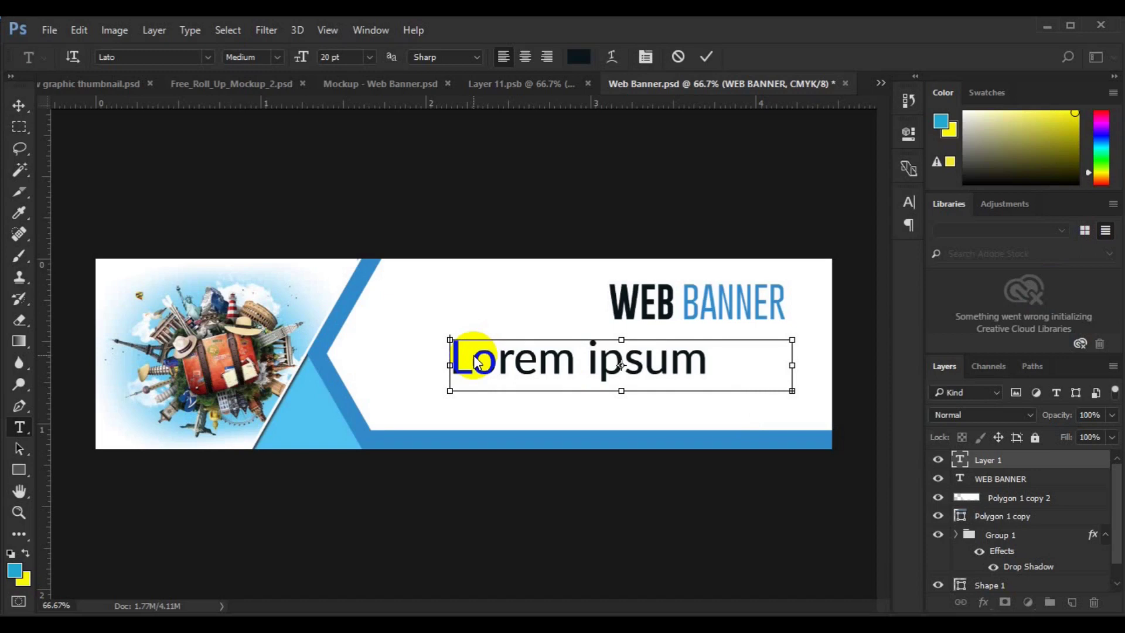
{"action": "key", "text": "ctrl+a"}
{"action": "left_click", "coordinate": [334, 57]}
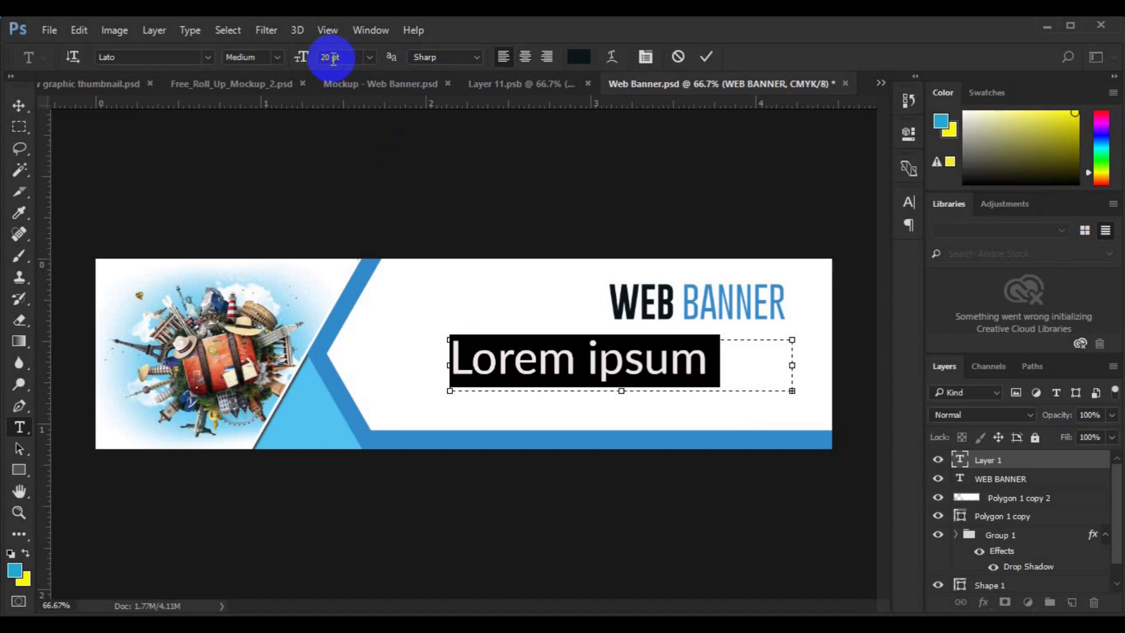
{"action": "type", "text": "5"}
{"action": "key", "text": "Return"}
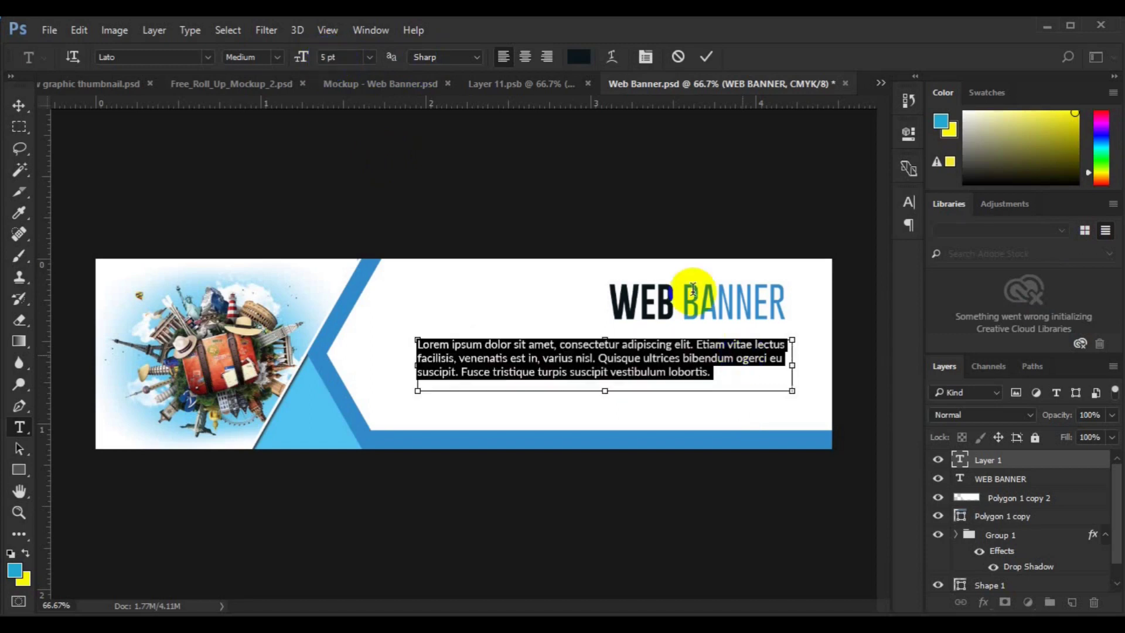
Right-align the paragraph's text and align the right edges of the paragraph and the WEB BANNER heading
{"action": "left_click", "coordinate": [548, 56]}
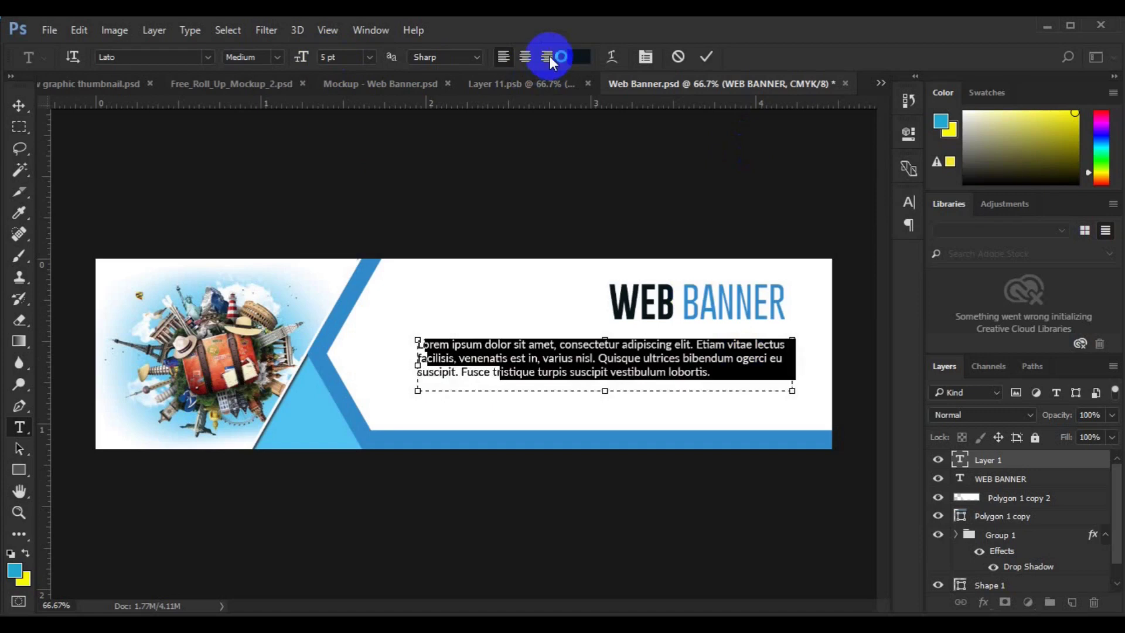
{"action": "left_click", "coordinate": [18, 110]}
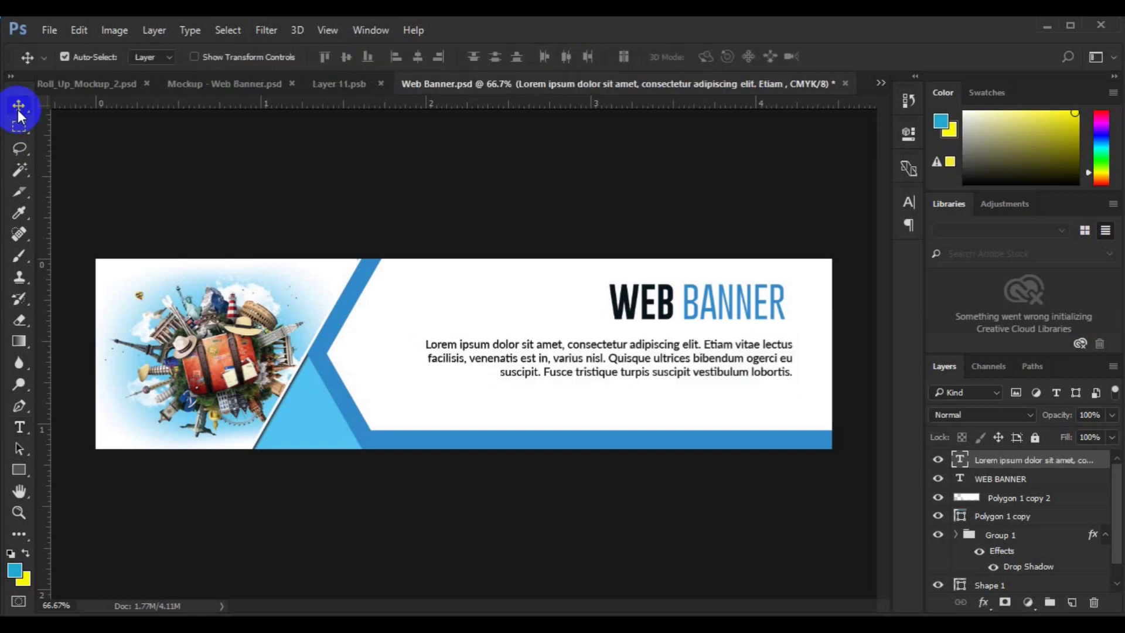
{"action": "left_click", "coordinate": [996, 479]}
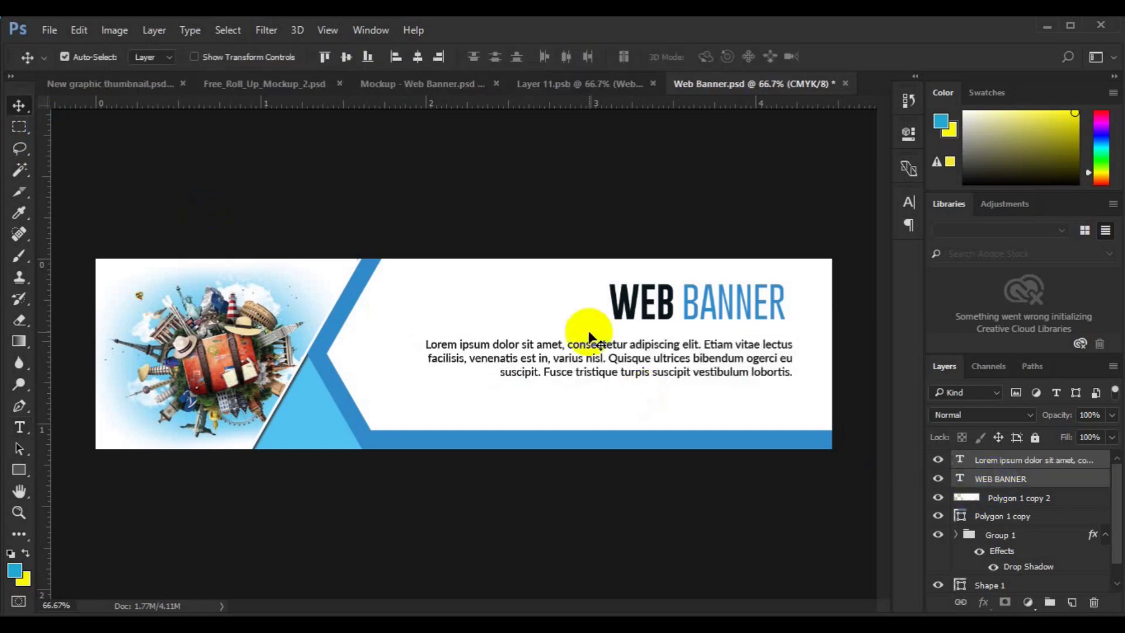
{"action": "left_click", "coordinate": [440, 64]}
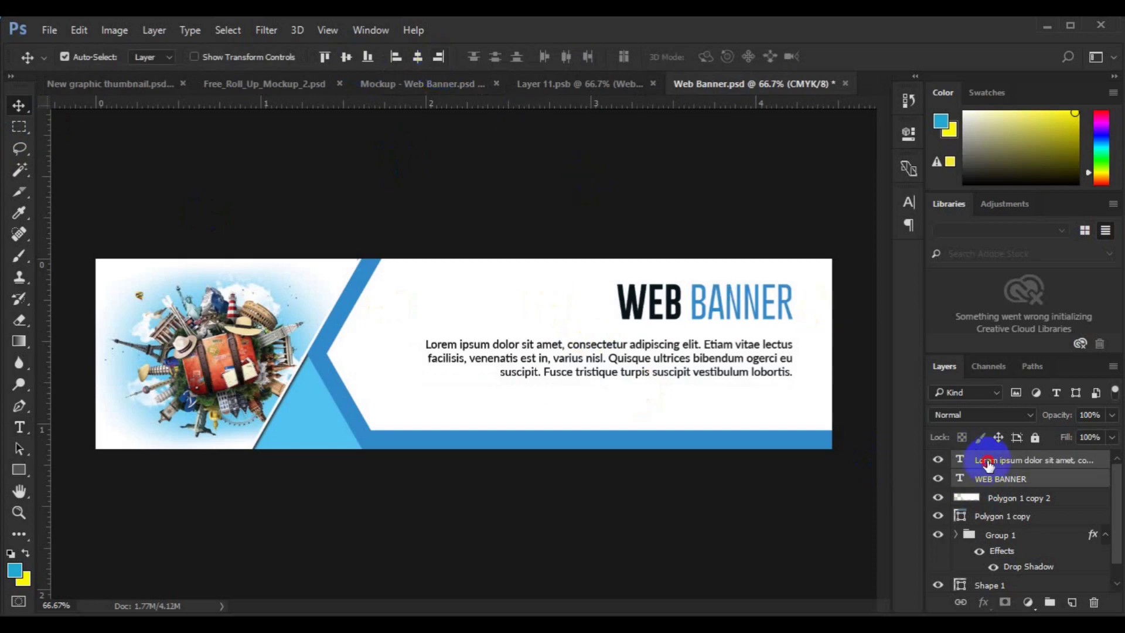
Move the paragraph closer beneath the WEB BANNER heading and shift both text layers toward the banner's upper-right corner
{"action": "left_click", "coordinate": [961, 461]}
{"action": "left_click_drag", "start_coordinate": [711, 366], "coordinate": [710, 364]}
{"action": "left_click", "coordinate": [1001, 481], "text": "shift"}
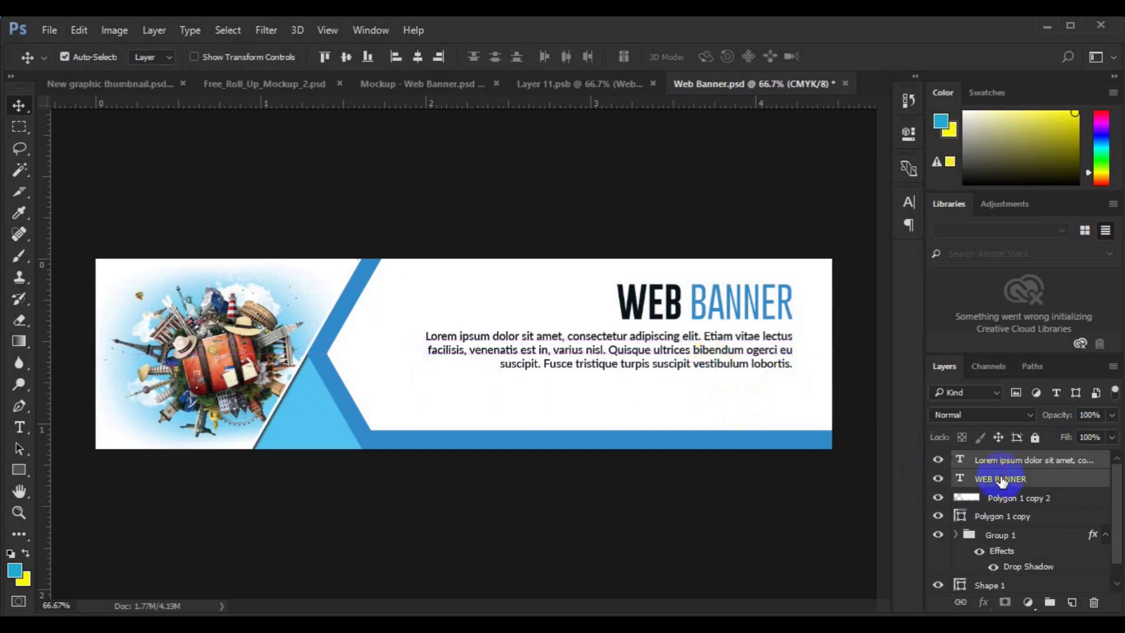
{"action": "key", "text": "ctrl+t"}
{"action": "left_click_drag", "start_coordinate": [719, 315], "coordinate": [718, 314]}
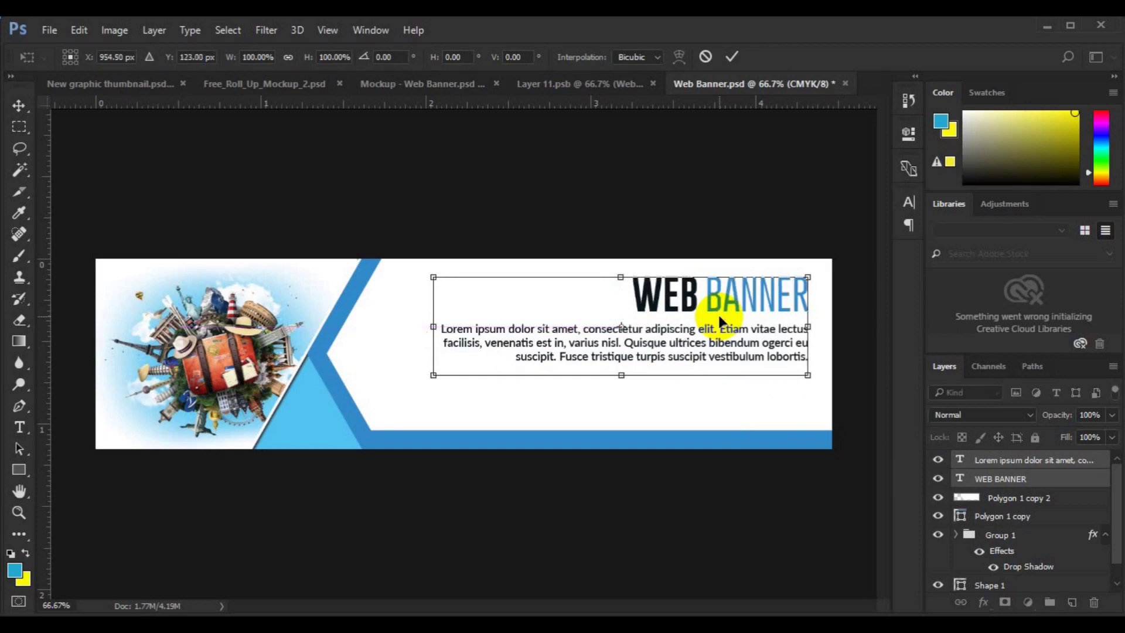
{"action": "key", "text": "Return"}
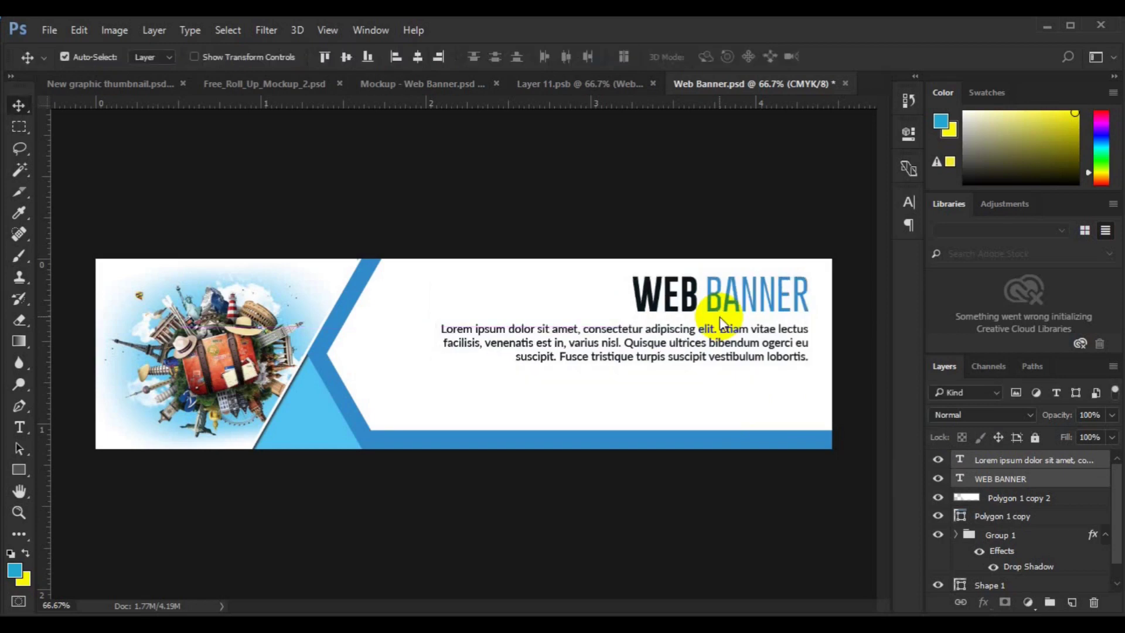
{"action": "key", "text": "ctrl+t"}
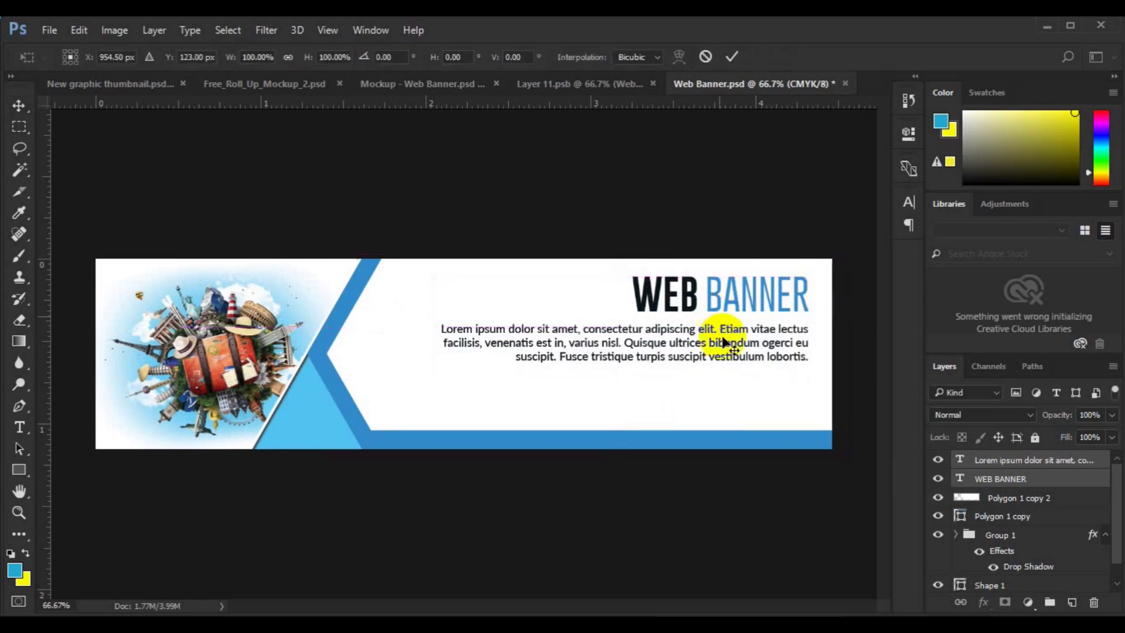
{"action": "left_click_drag", "start_coordinate": [722, 338], "coordinate": [727, 333]}
{"action": "key", "text": "Return"}
Draw a small blue hexagon beneath the paragraph with the Polygon tool, above the Polygon 1 copy 2 layer
{"action": "left_click", "coordinate": [982, 502]}
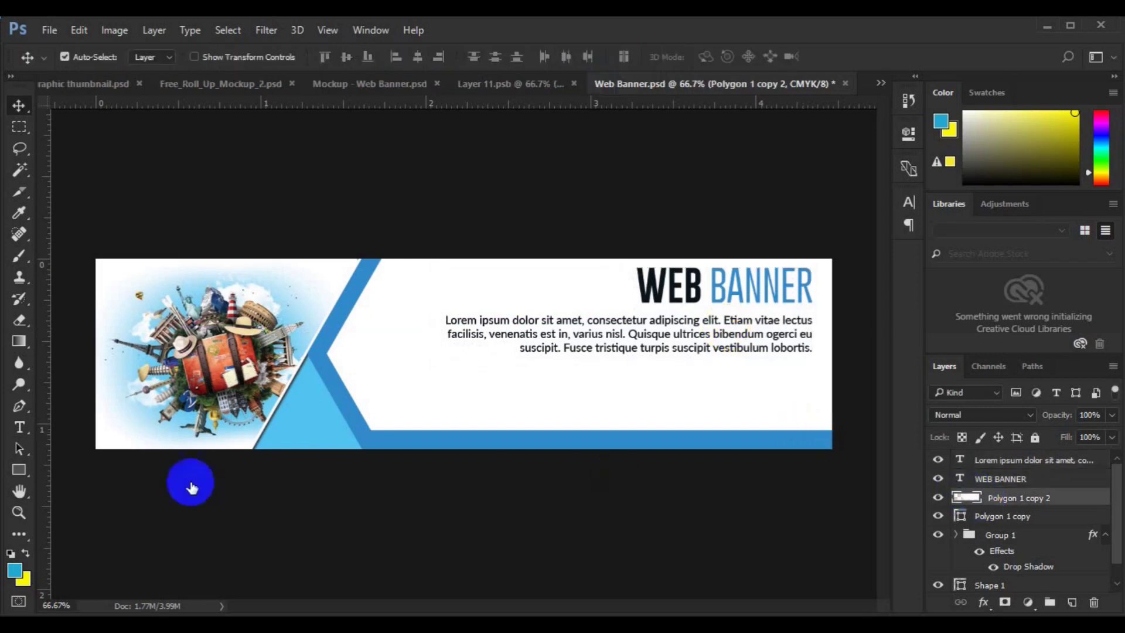
{"action": "left_click_drag", "start_coordinate": [22, 469], "coordinate": [61, 515]}
{"action": "left_click_drag", "start_coordinate": [475, 377], "coordinate": [476, 353]}
{"action": "key", "text": "v"}
{"action": "key", "text": "ctrl+plus"}
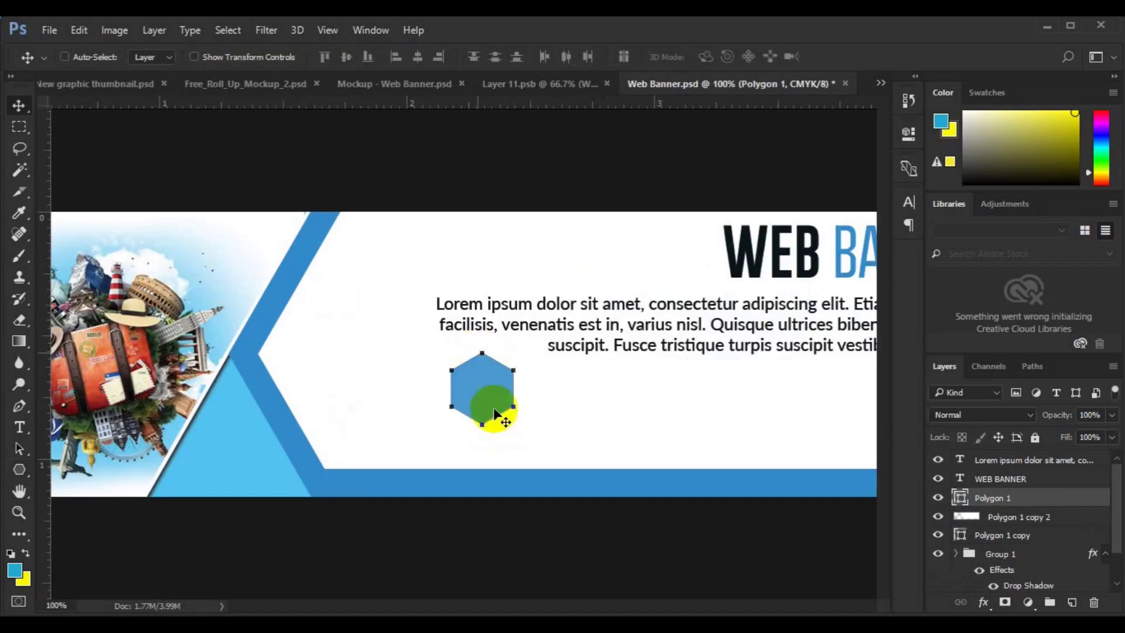
Shrink the hexagon and duplicate it twice to form an evenly spaced row of three beneath the paragraph
{"action": "left_click_drag", "start_coordinate": [615, 603], "coordinate": [674, 604]}
{"action": "left_click", "coordinate": [279, 396]}
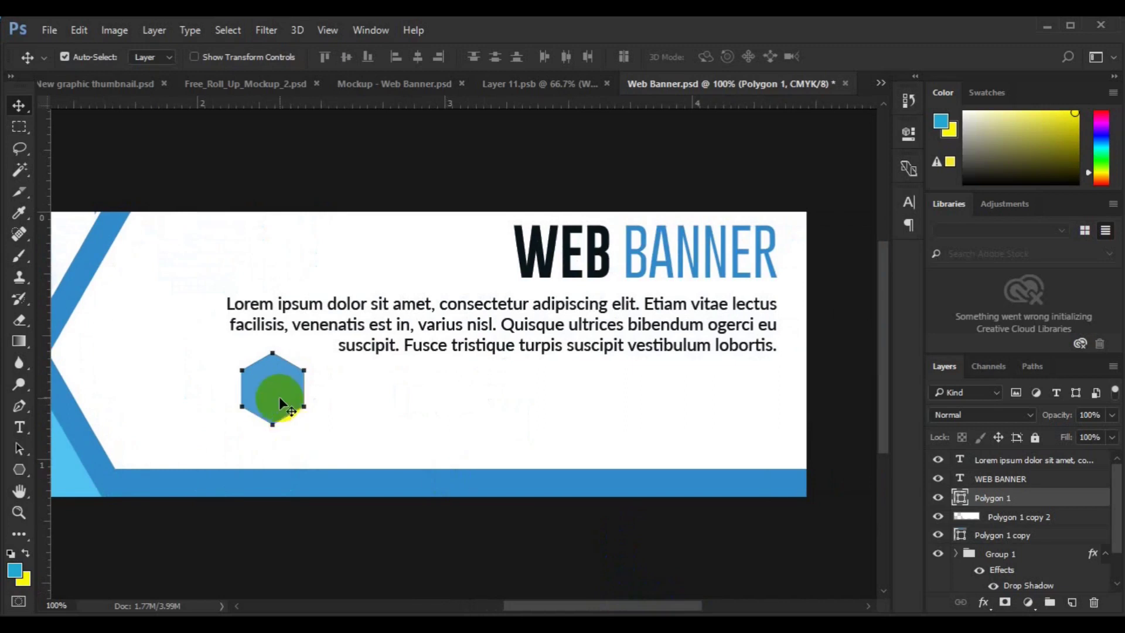
{"action": "left_click_drag", "start_coordinate": [277, 395], "coordinate": [678, 397]}
{"action": "key", "text": "ctrl+t"}
{"action": "key", "text": "Return"}
{"action": "left_click", "coordinate": [1006, 523], "text": "ctrl"}
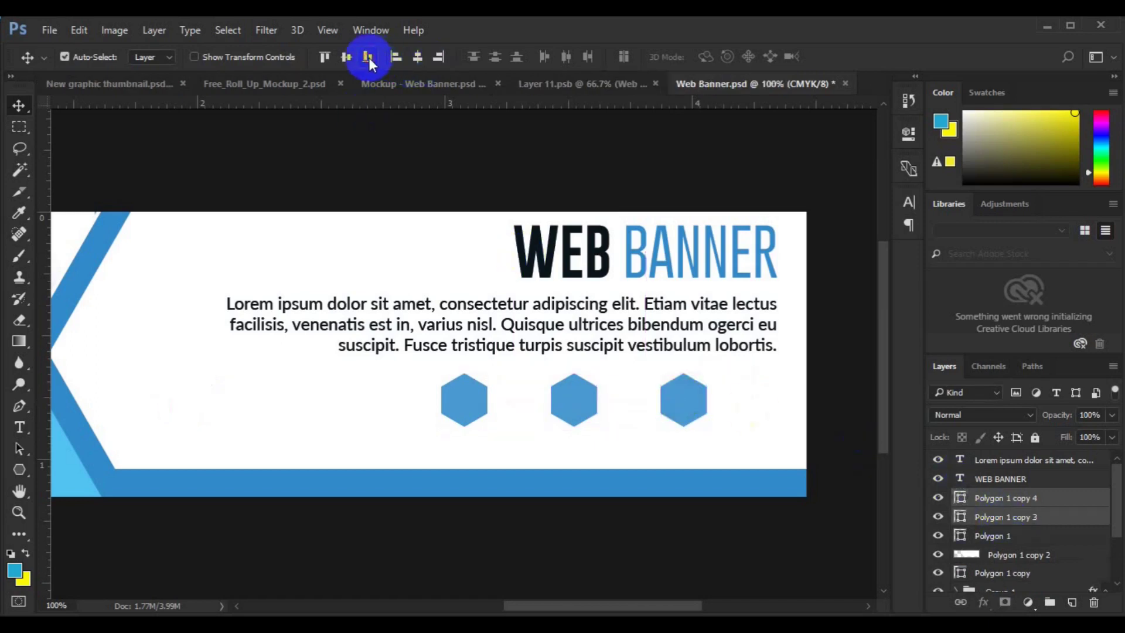
Recolour the middle hexagon with the light blue sampled from the banner's triangle
{"action": "left_click", "coordinate": [1020, 501]}
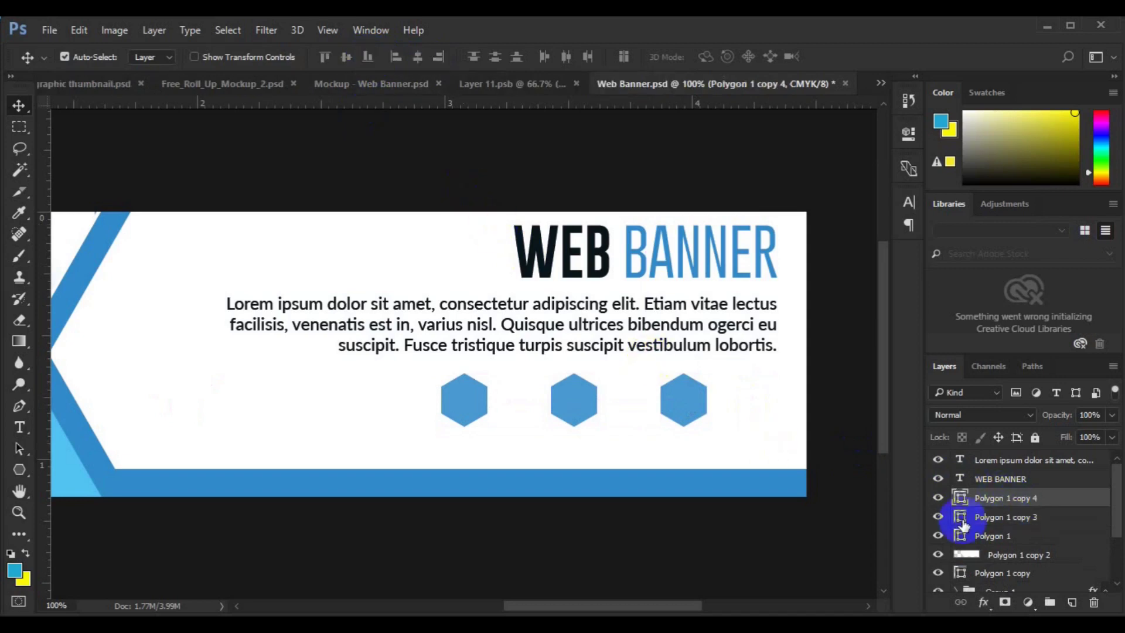
{"action": "left_click", "coordinate": [963, 523]}
{"action": "double_click", "coordinate": [962, 519]}
{"action": "left_click", "coordinate": [75, 472]}
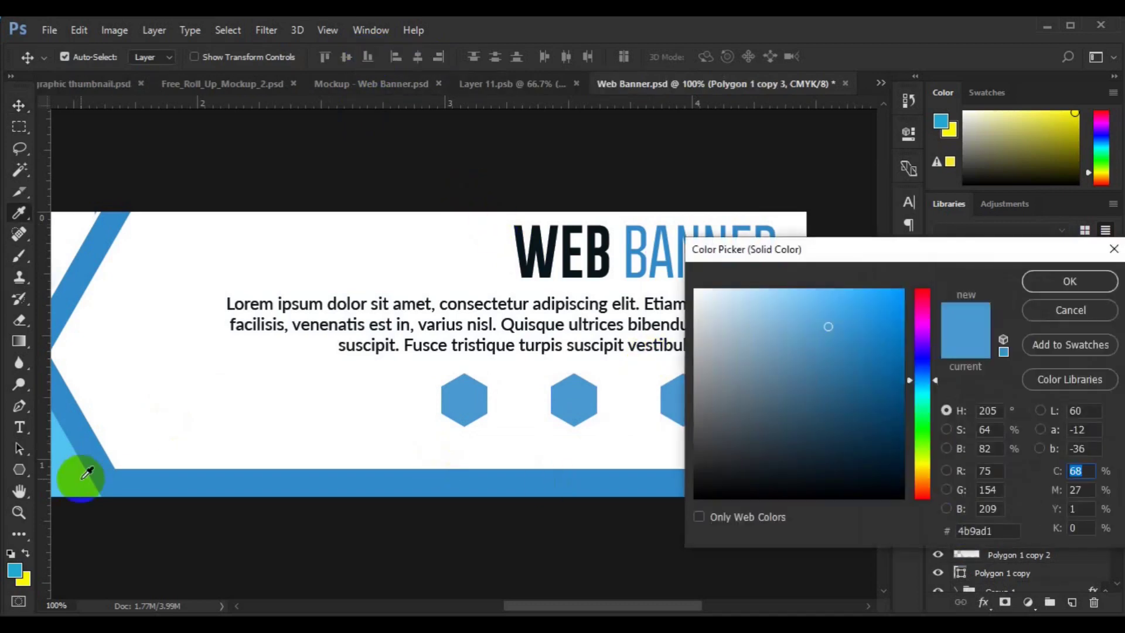
{"action": "left_click", "coordinate": [1044, 283]}
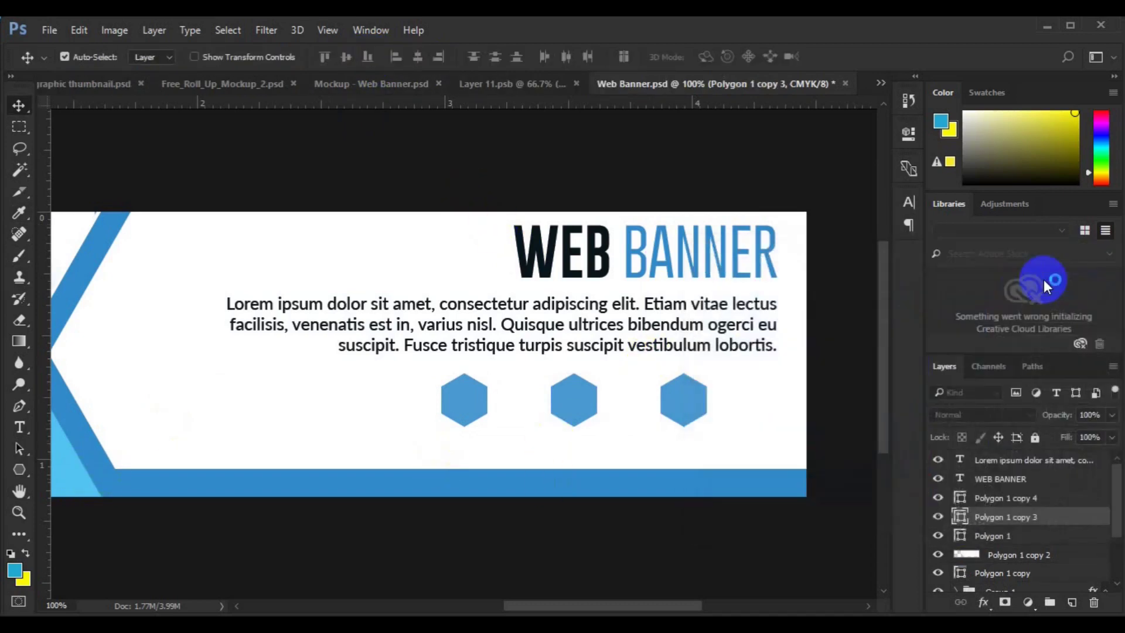
Add the text GRAPHIC below the hexagon row and set its font style to Lato Thin
{"action": "left_click", "coordinate": [994, 554]}
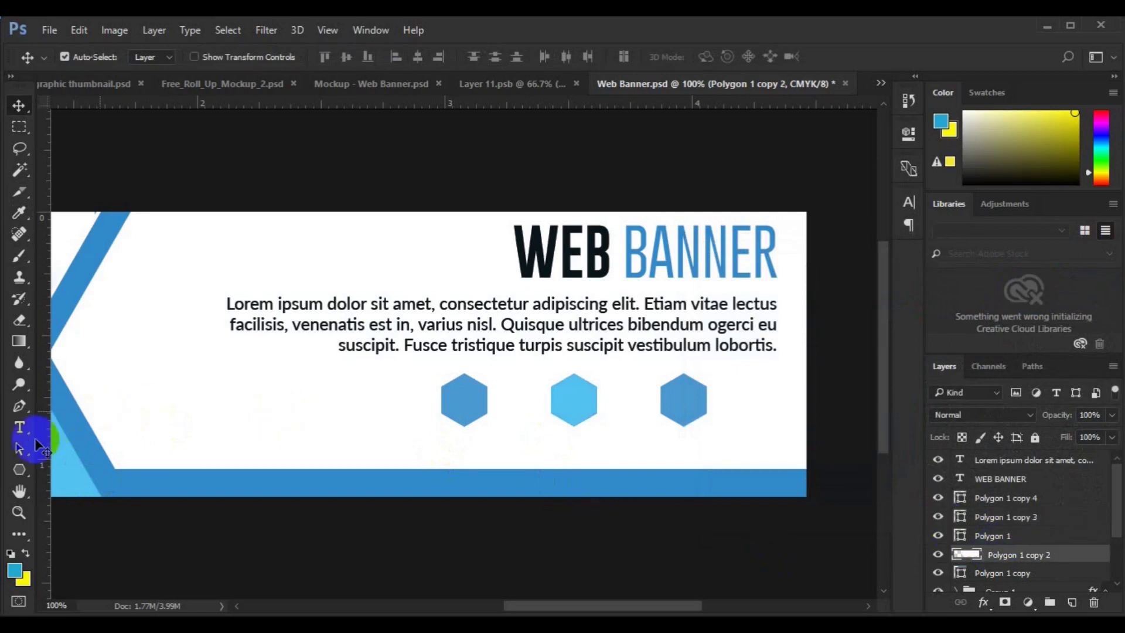
{"action": "key", "text": "t"}
{"action": "left_click", "coordinate": [433, 439]}
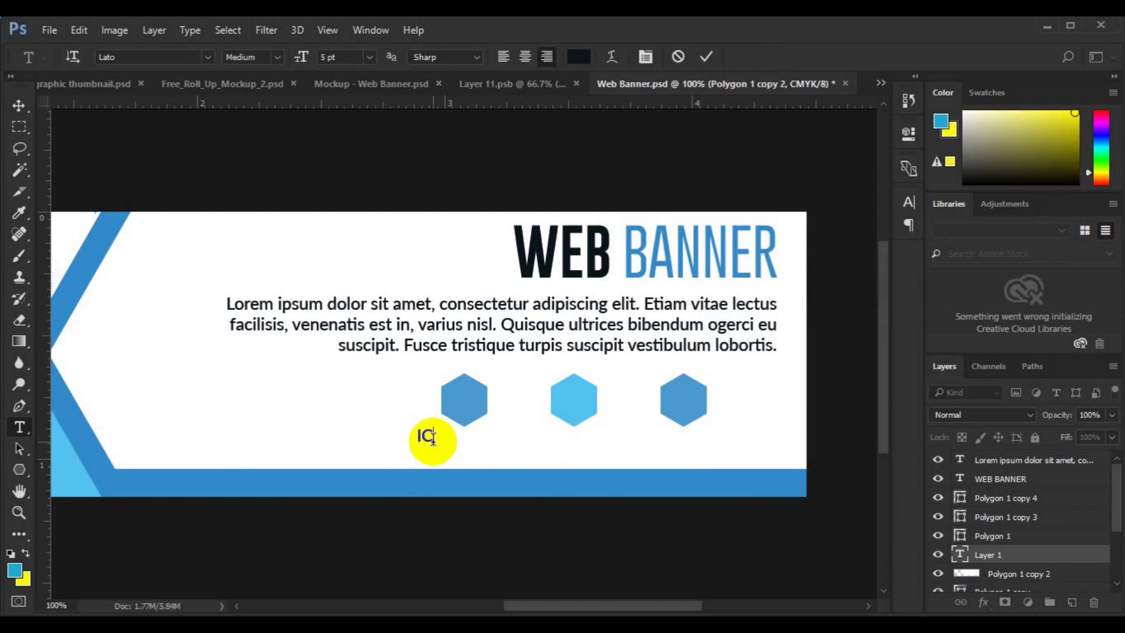
{"action": "type", "text": "GRAPHIC"}
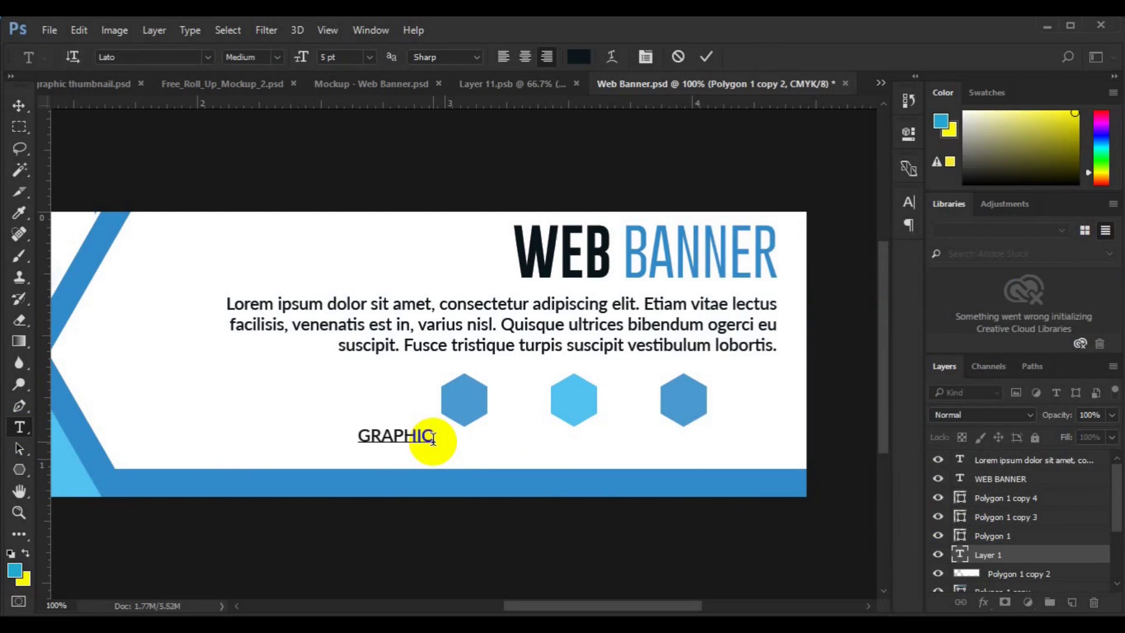
{"action": "double_click", "coordinate": [433, 439]}
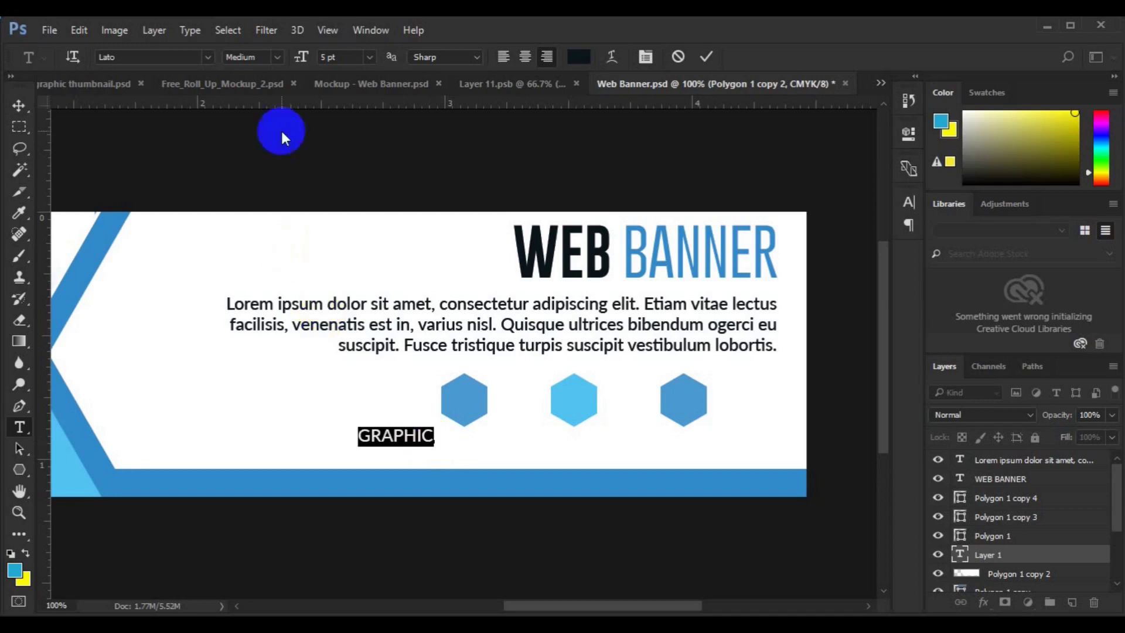
{"action": "left_click", "coordinate": [275, 64]}
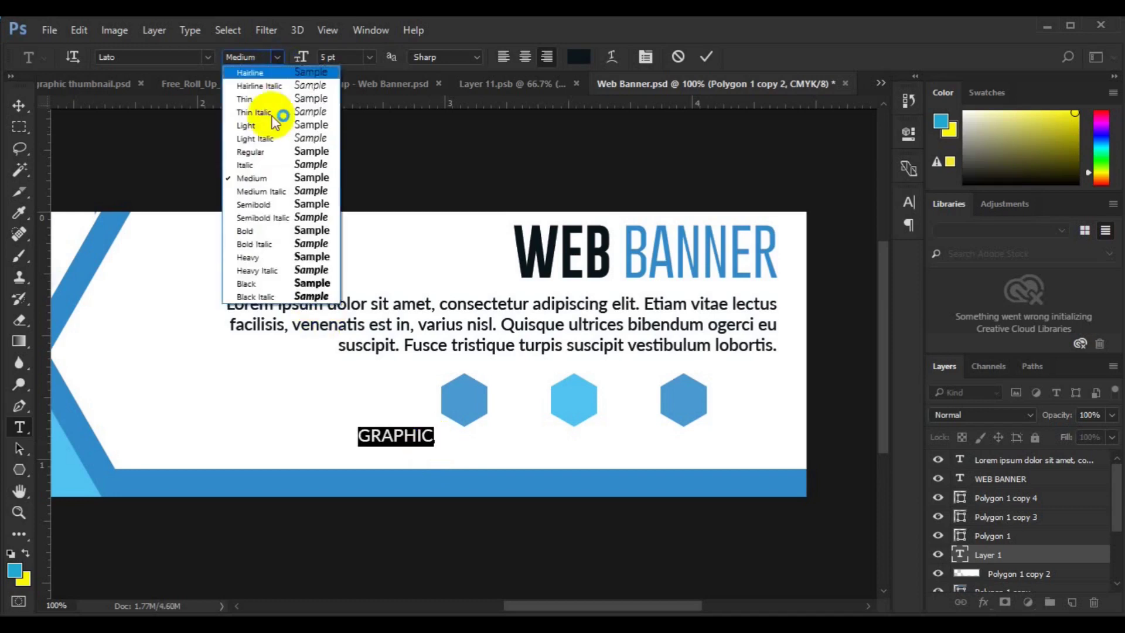
{"action": "left_click", "coordinate": [277, 99]}
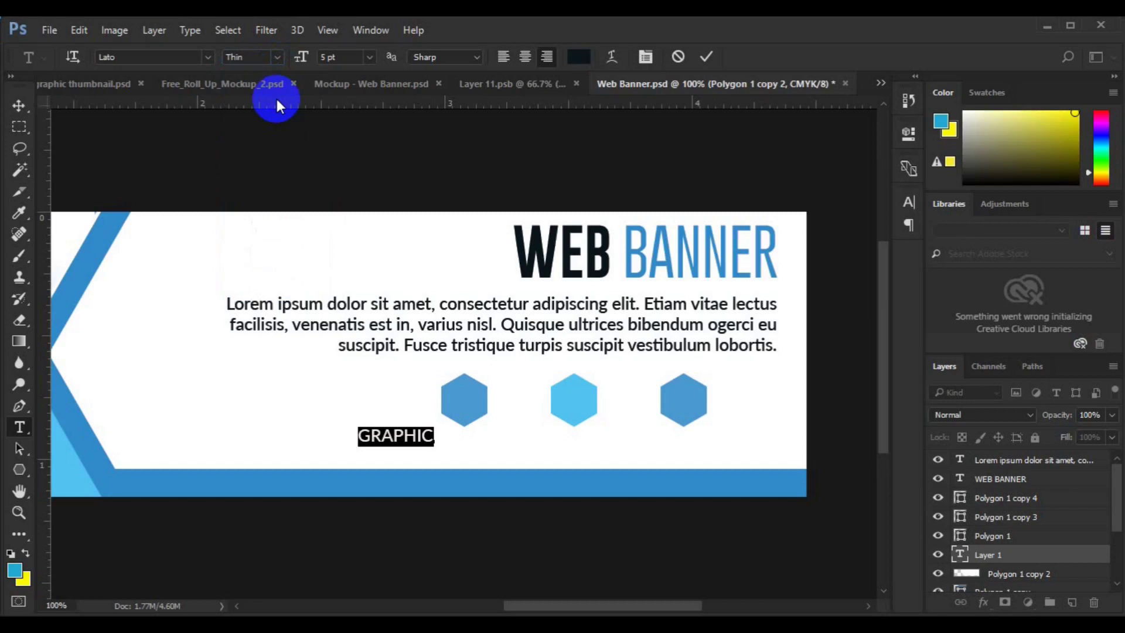
Move the GRAPHIC label beneath the first hexagon and align their horizontal centres
{"action": "left_click", "coordinate": [23, 107]}
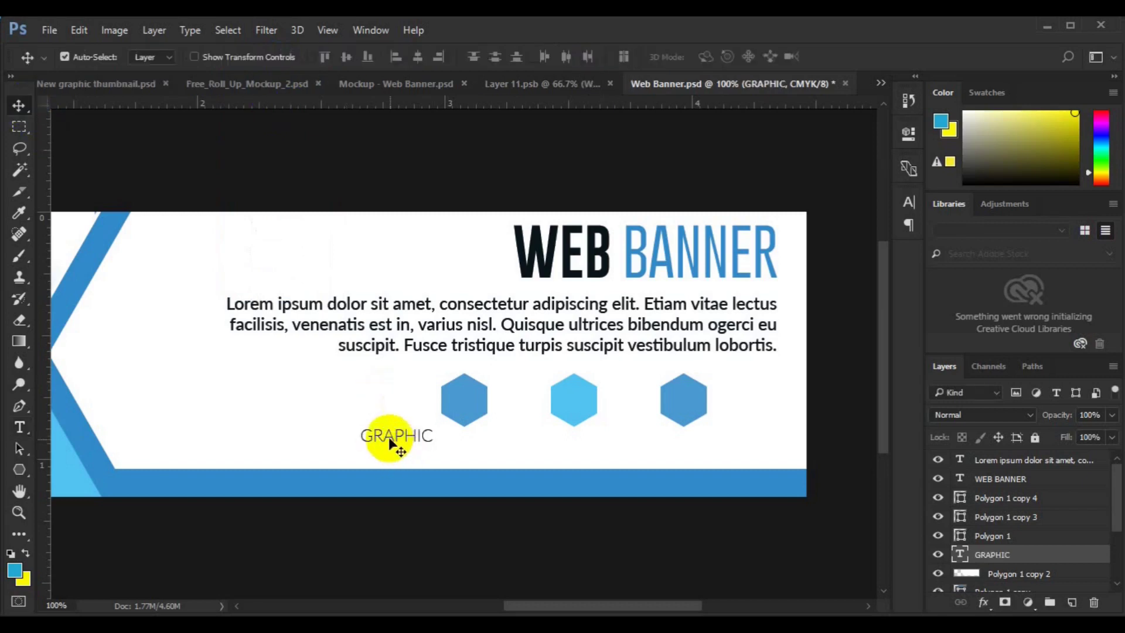
{"action": "left_click_drag", "start_coordinate": [389, 439], "coordinate": [463, 444]}
{"action": "left_click", "coordinate": [955, 535], "text": "shift"}
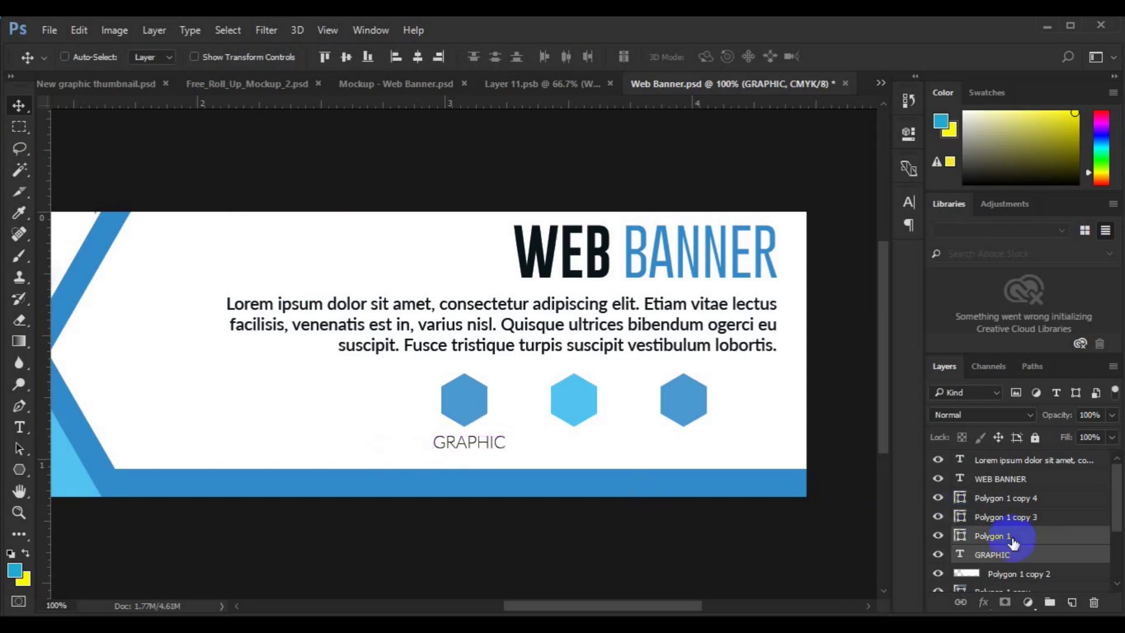
{"action": "left_click", "coordinate": [347, 57]}
{"action": "key", "text": "ctrl+z"}
{"action": "left_click", "coordinate": [417, 57]}
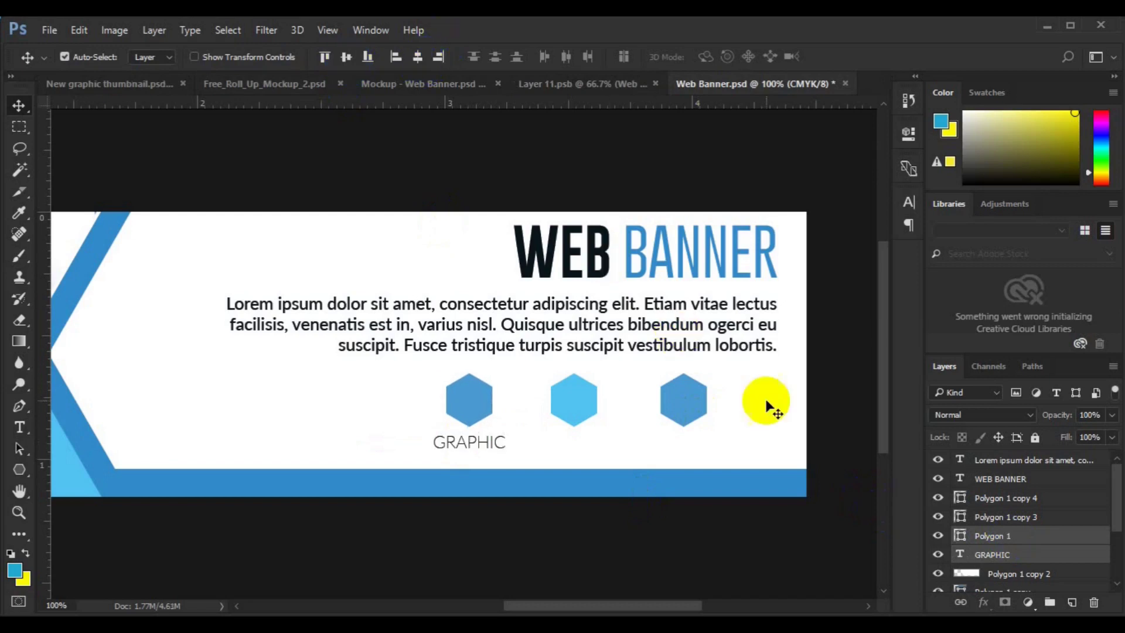
Draw an atom custom shape about 22 × 26 px inside the first hexagon and fill it with white
{"action": "left_click", "coordinate": [1000, 541]}
{"action": "left_click", "coordinate": [1071, 602]}
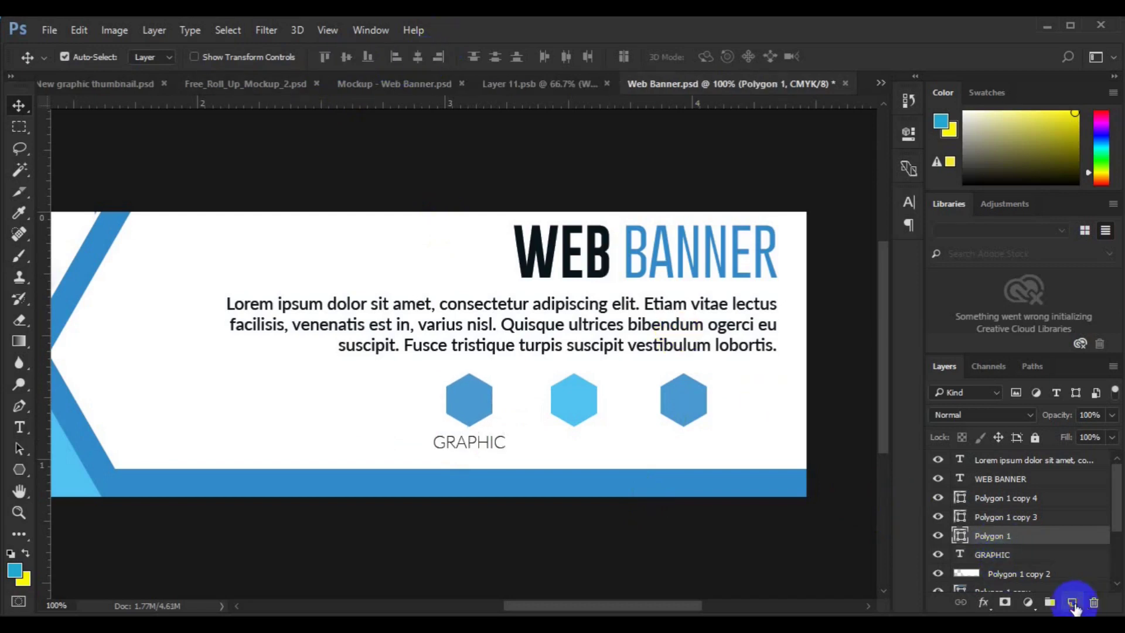
{"action": "left_click_drag", "start_coordinate": [16, 481], "coordinate": [93, 546]}
{"action": "left_click_drag", "start_coordinate": [461, 390], "coordinate": [479, 412]}
{"action": "left_click", "coordinate": [154, 59]}
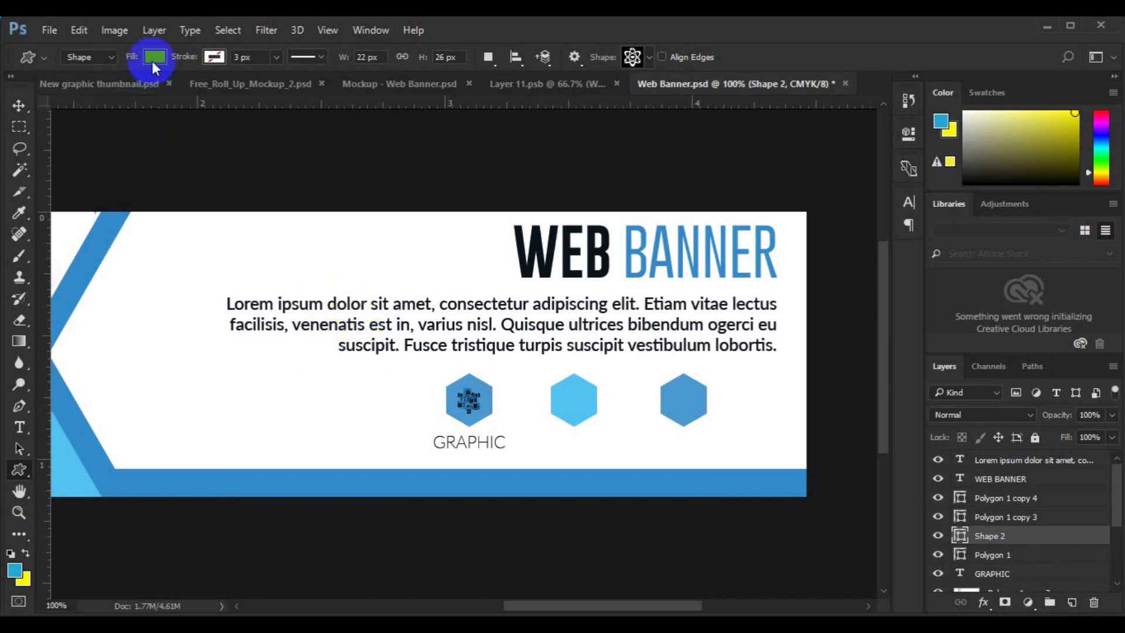
{"action": "left_click", "coordinate": [19, 108]}
{"action": "key", "text": "Return"}
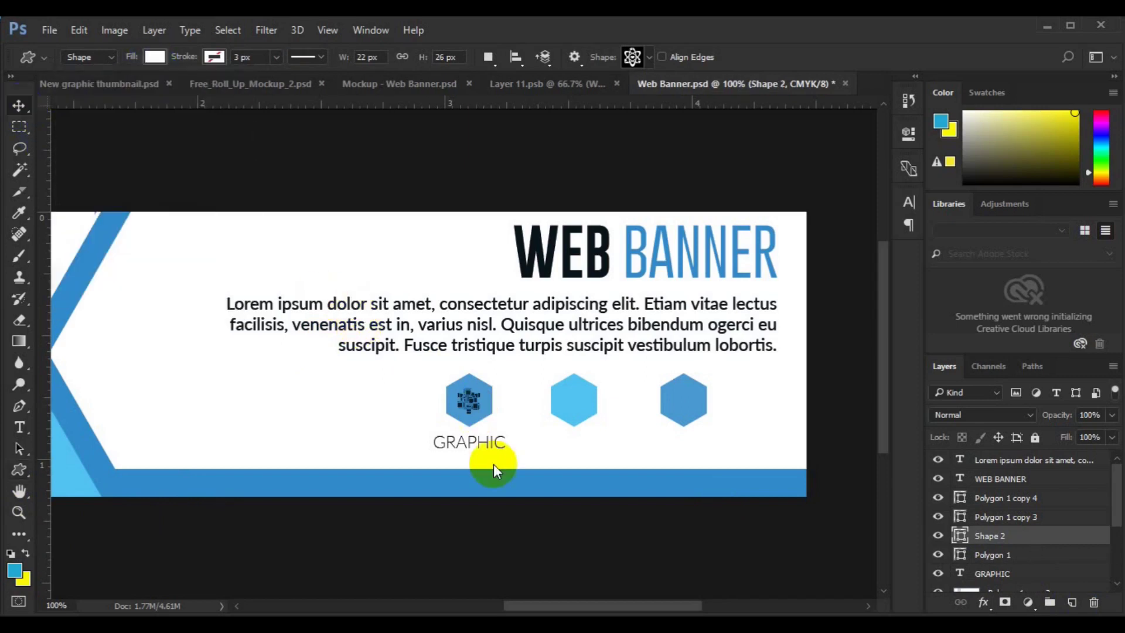
Align the atom icon with the first hexagon's horizontal and vertical centres
{"action": "key", "text": "v"}
{"action": "left_click", "coordinate": [997, 556], "text": "shift"}
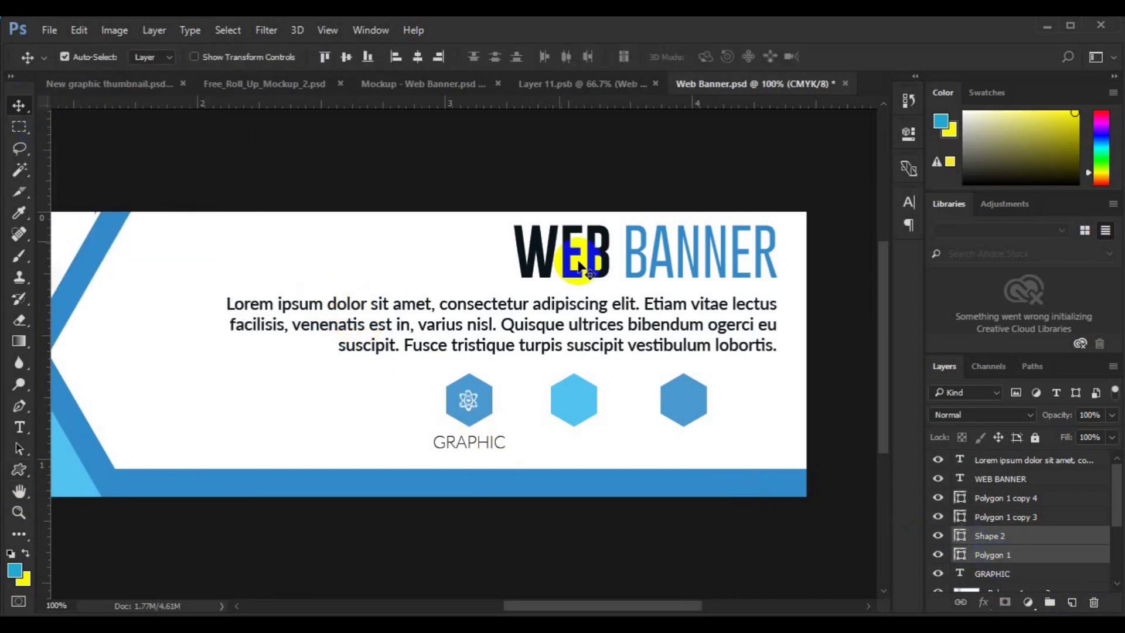
{"action": "left_click", "coordinate": [416, 63]}
{"action": "left_click", "coordinate": [352, 61]}
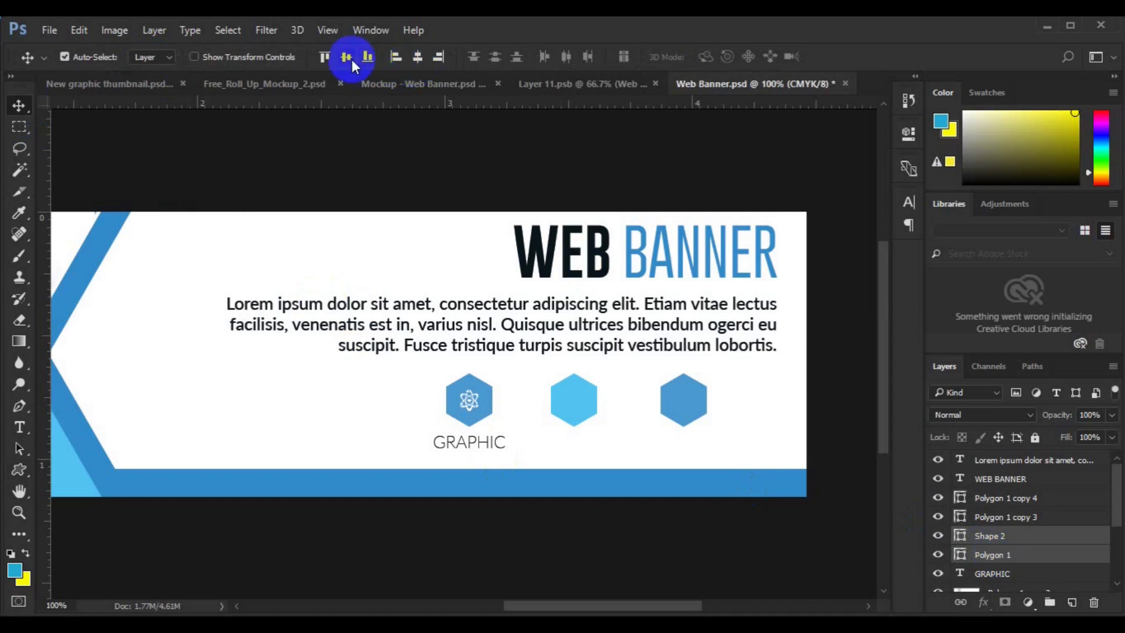
Group the atom icon, its hexagon and the GRAPHIC label, and delete the other two hexagons
{"action": "key", "text": "ctrl+g"}
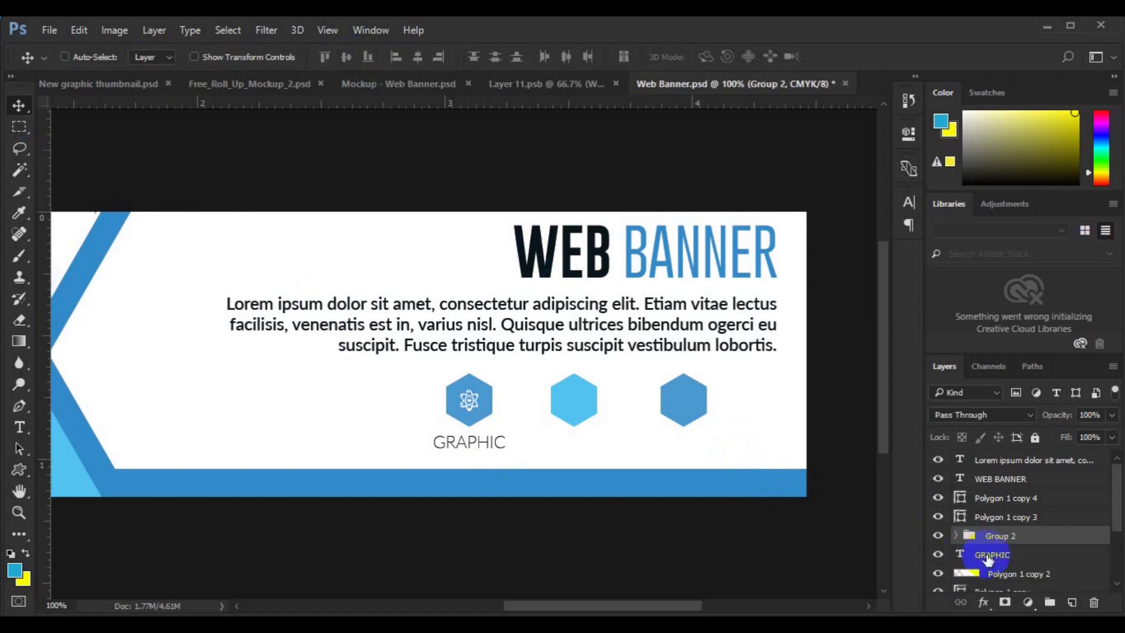
{"action": "left_click_drag", "start_coordinate": [989, 559], "coordinate": [1000, 512]}
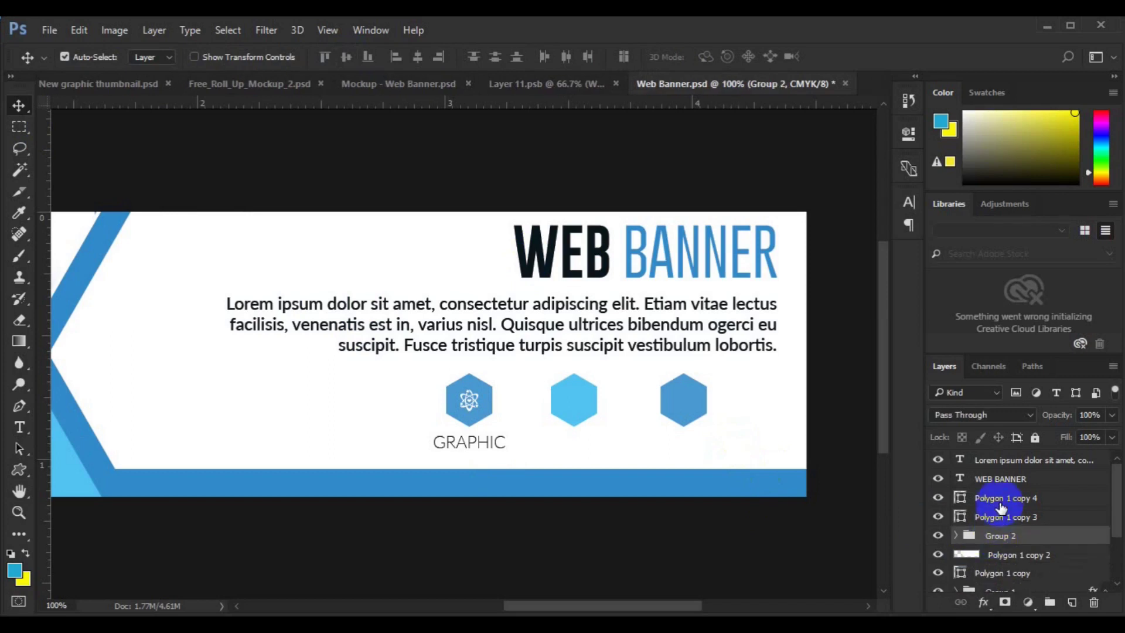
{"action": "left_click", "coordinate": [1000, 499]}
{"action": "left_click", "coordinate": [1001, 515], "text": "shift"}
{"action": "left_click_drag", "start_coordinate": [1000, 516], "coordinate": [999, 535]}
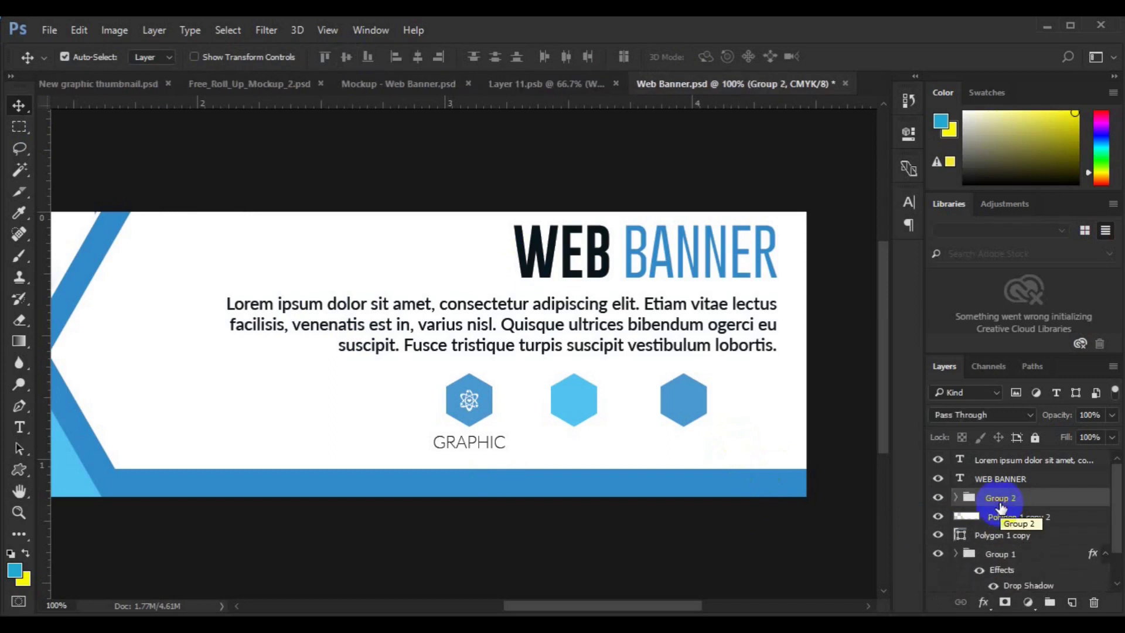
Duplicate the icon group and move the copy along the same row to about X 1112 px
{"action": "key", "text": "ctrl+j"}
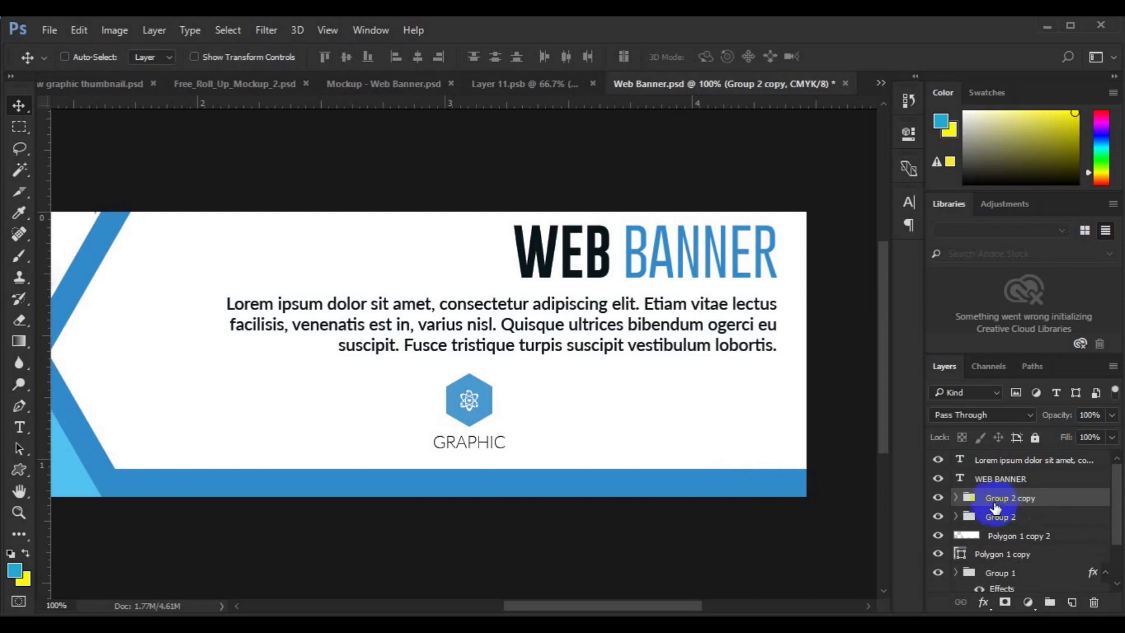
{"action": "key", "text": "ctrl+t"}
{"action": "left_click_drag", "start_coordinate": [484, 420], "coordinate": [637, 419]}
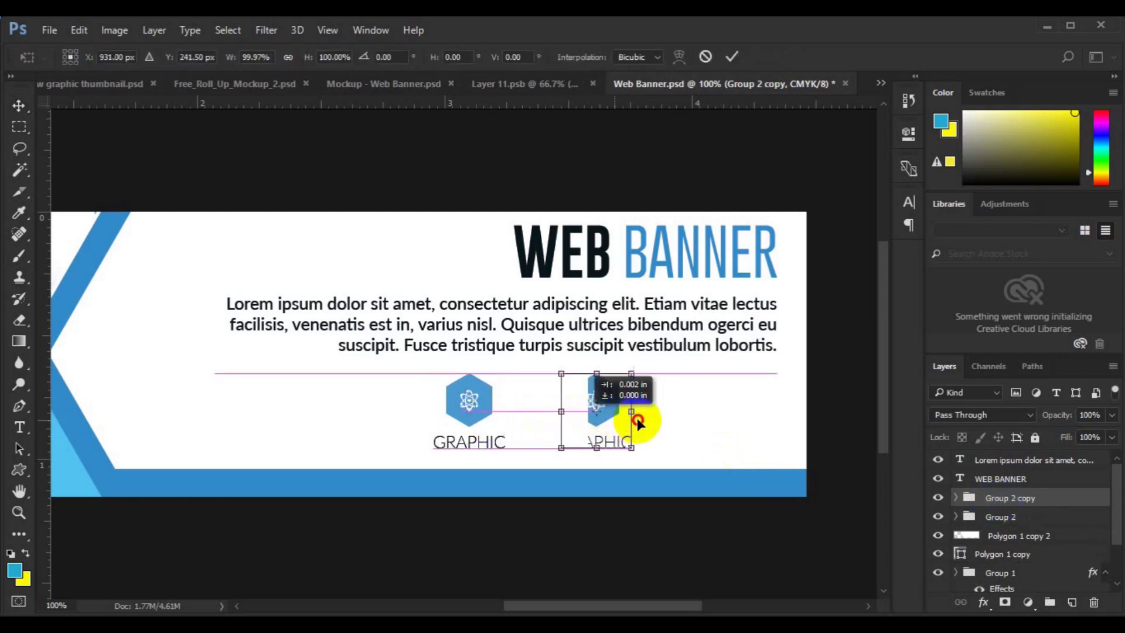
{"action": "key", "text": "shift+Right"}
{"action": "key", "text": "shift+Right"}
{"action": "key", "text": "shift+Right"}
{"action": "key", "text": "shift+Right"}
{"action": "key", "text": "shift+Right"}
{"action": "key", "text": "shift+Right"}
{"action": "key", "text": "shift+Right"}
{"action": "key", "text": "shift+Right"}
{"action": "key", "text": "shift+Right"}
{"action": "key", "text": "shift+Right"}
{"action": "key", "text": "shift+Right"}
{"action": "key", "text": "shift+Right"}
{"action": "key", "text": "shift+Right"}
{"action": "key", "text": "shift+Right"}
{"action": "key", "text": "shift+Right"}
{"action": "key", "text": "shift+Right"}
{"action": "key", "text": "shift+Right"}
{"action": "key", "text": "shift+Right"}
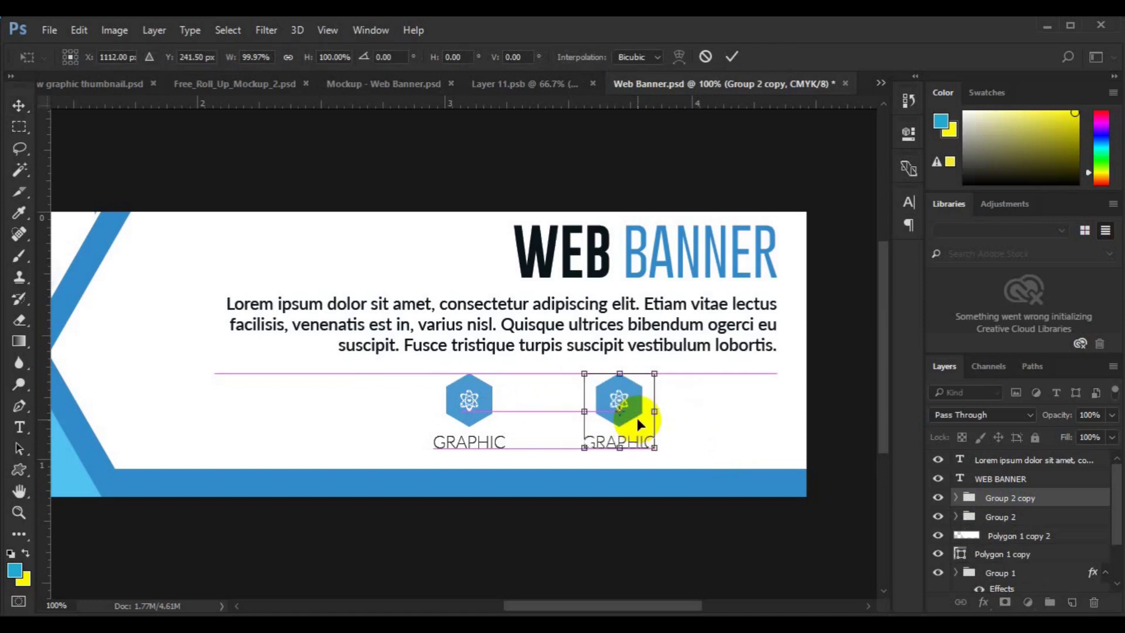
{"action": "key", "text": "Return"}
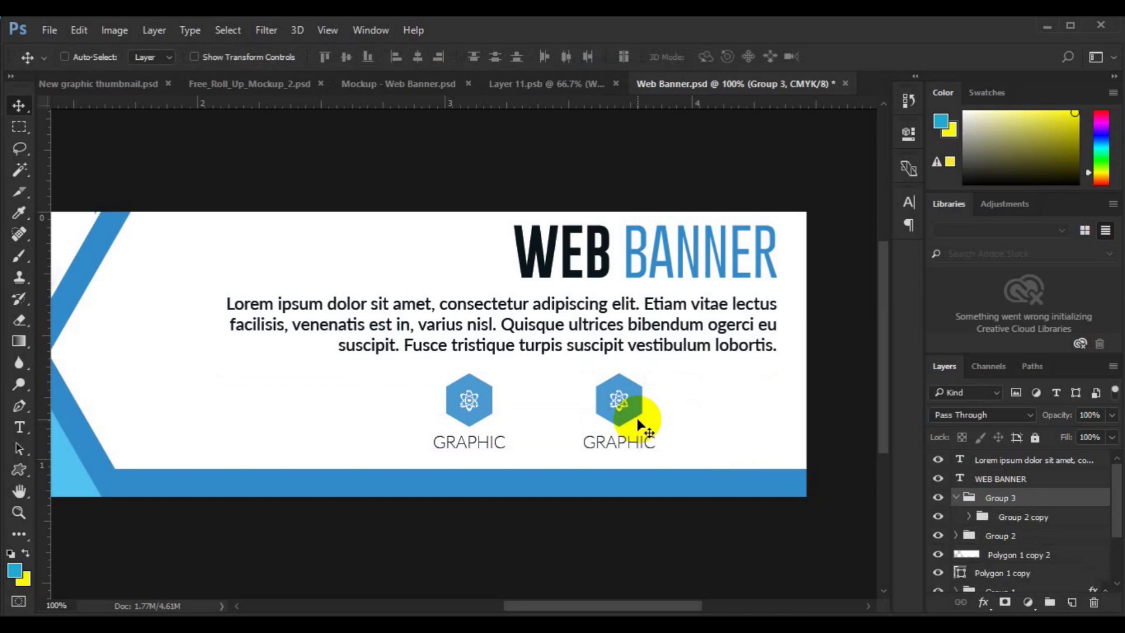
{"action": "key", "text": "ctrl+j"}
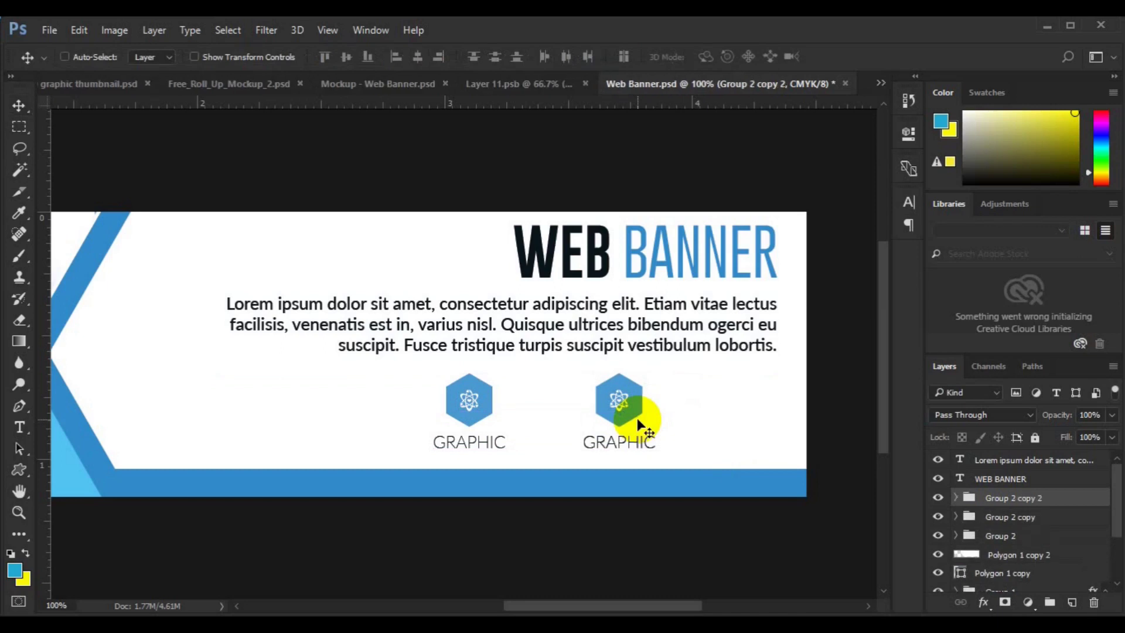
{"action": "key", "text": "ctrl+t"}
{"action": "left_click_drag", "start_coordinate": [629, 418], "coordinate": [781, 417]}
{"action": "left_click_drag", "start_coordinate": [783, 416], "coordinate": [786, 417]}
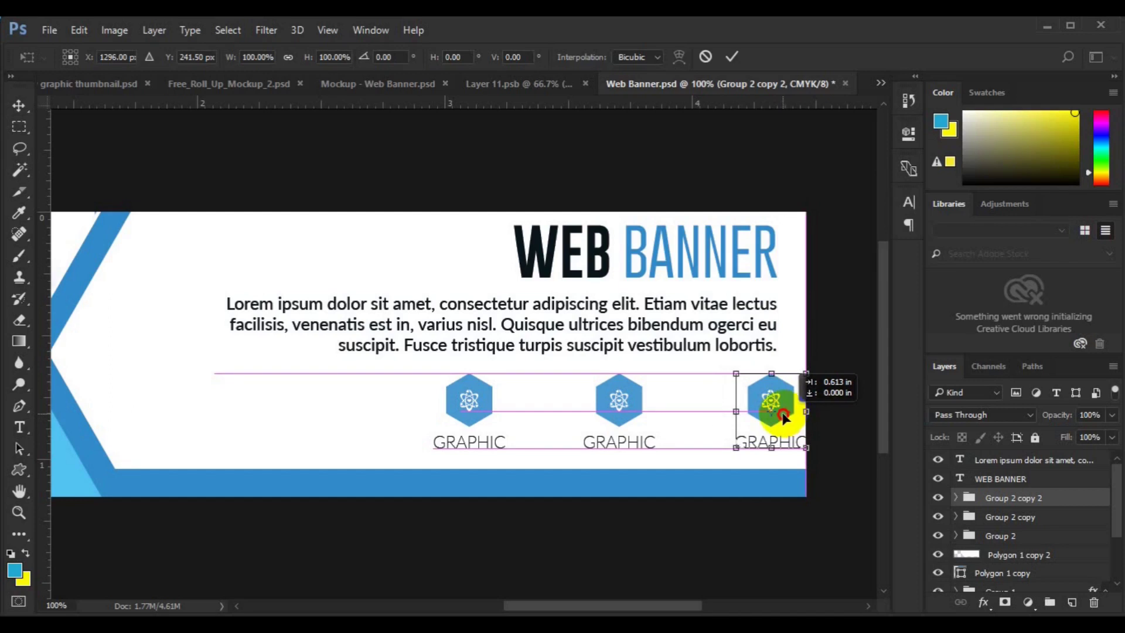
{"action": "left_click_drag", "start_coordinate": [783, 417], "coordinate": [784, 417]}
{"action": "key", "text": "Return"}
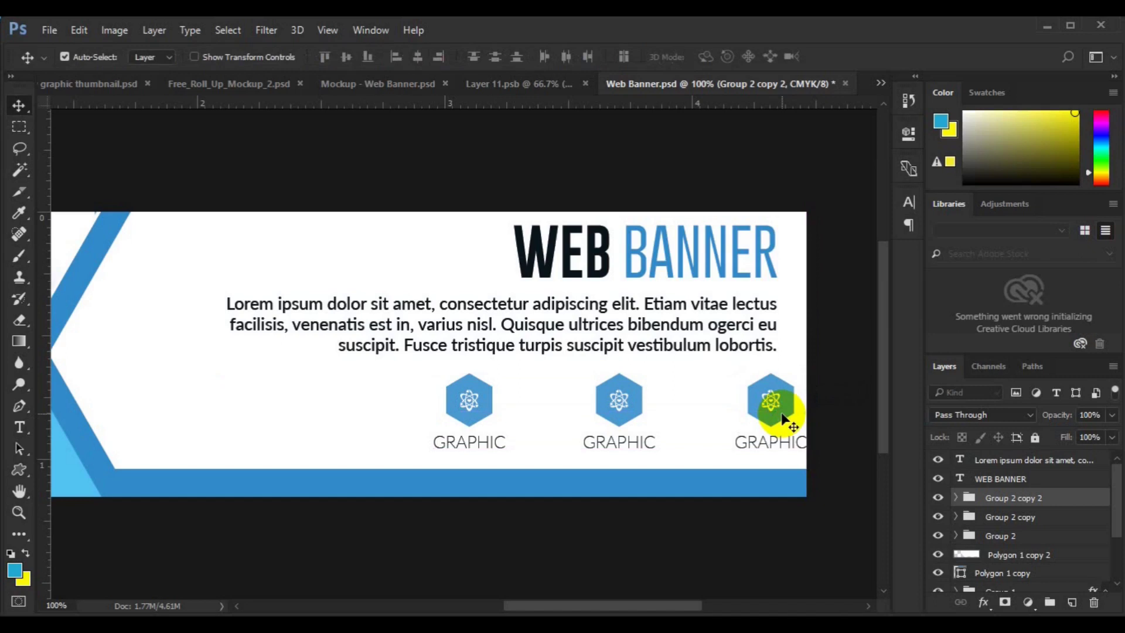
{"action": "key", "text": "Delete"}
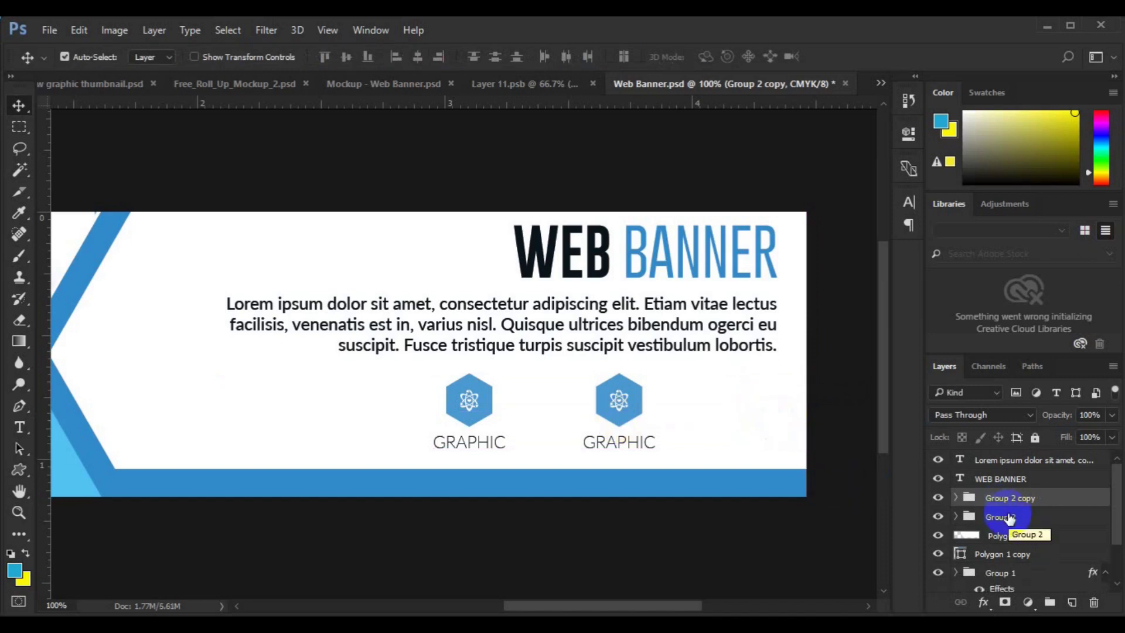
Move the second icon group closer to the first, at about X 1084 px on the same row
{"action": "key", "text": "ctrl+t"}
{"action": "left_click", "coordinate": [616, 400]}
{"action": "left_click_drag", "start_coordinate": [616, 400], "coordinate": [591, 398]}
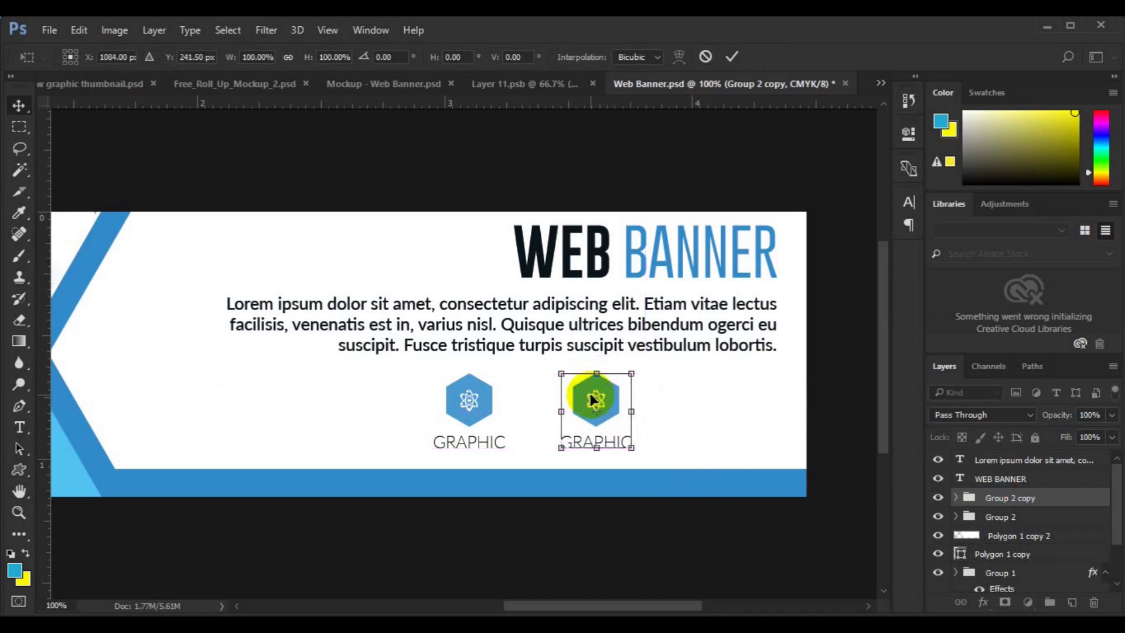
{"action": "key", "text": "Return"}
Recolour the second group's hexagon with the light blue sampled from the banner's triangle
{"action": "left_click", "coordinate": [582, 399]}
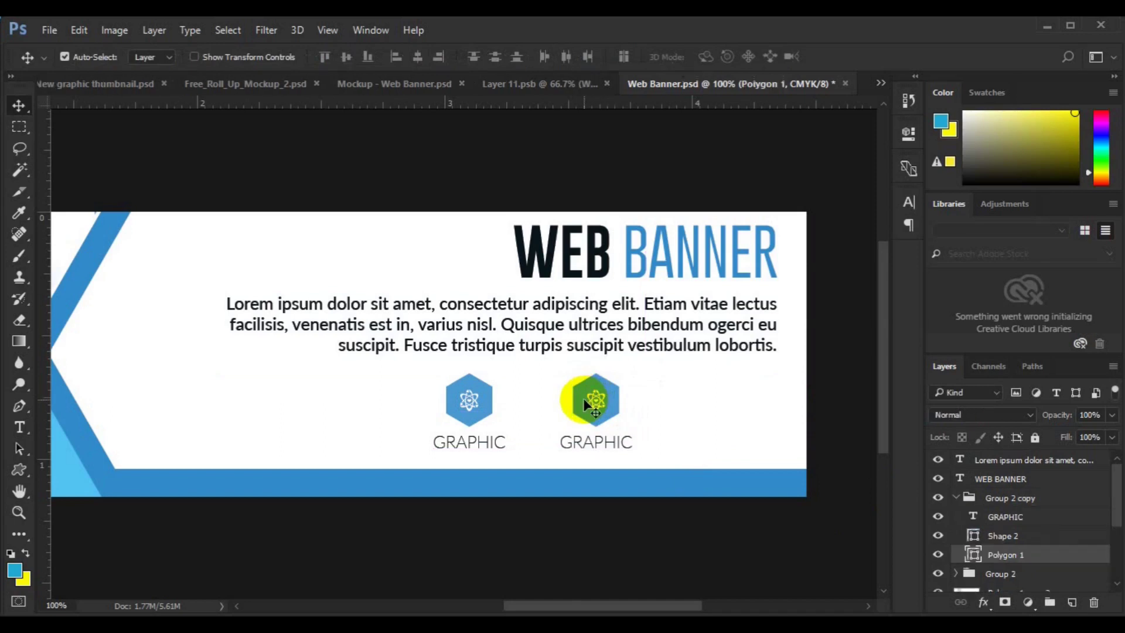
{"action": "double_click", "coordinate": [973, 554]}
{"action": "left_click", "coordinate": [73, 477]}
{"action": "left_click", "coordinate": [1090, 282]}
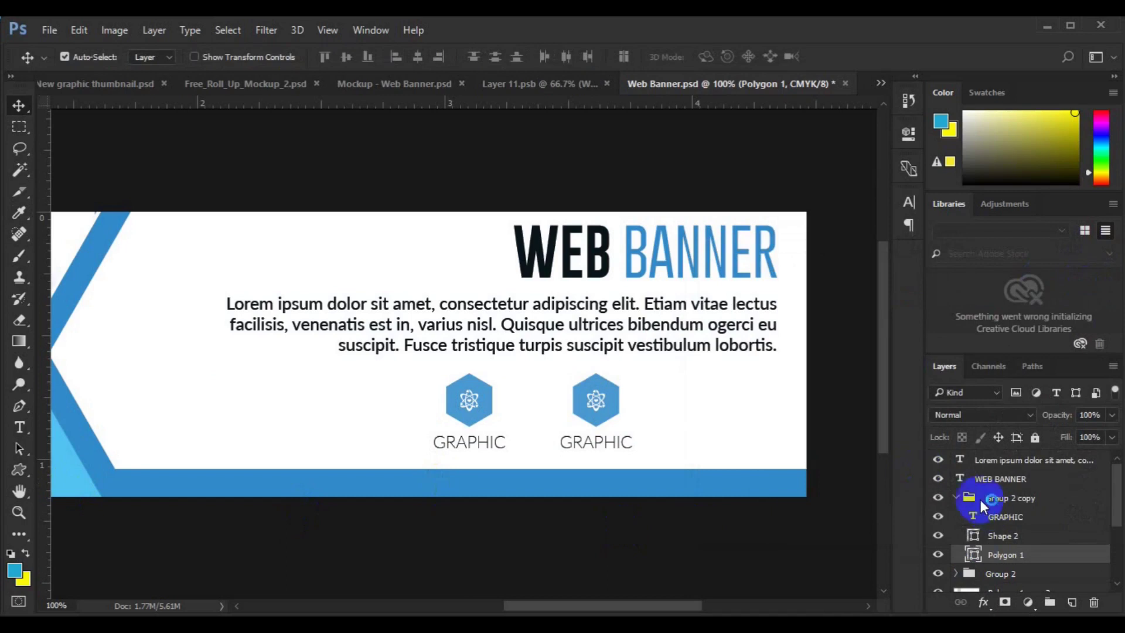
{"action": "left_click", "coordinate": [958, 499]}
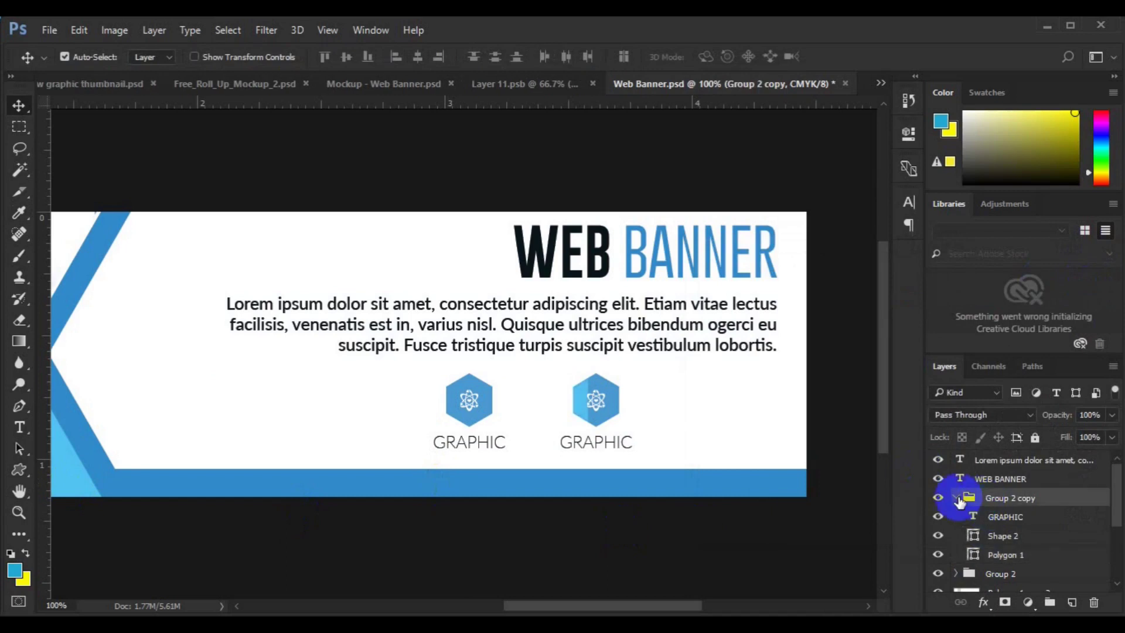
{"action": "left_click", "coordinate": [956, 498]}
Duplicate the light blue icon group and place the copy as the third, evenly spaced item in the row
{"action": "key", "text": "ctrl+j"}
{"action": "key", "text": "ctrl+t"}
{"action": "left_click_drag", "start_coordinate": [622, 417], "coordinate": [749, 420]}
{"action": "key", "text": "Return"}
Recolour the third group's hexagon with the darker blue sampled from the banner's bottom stripe
{"action": "left_click", "coordinate": [740, 395]}
{"action": "double_click", "coordinate": [974, 554]}
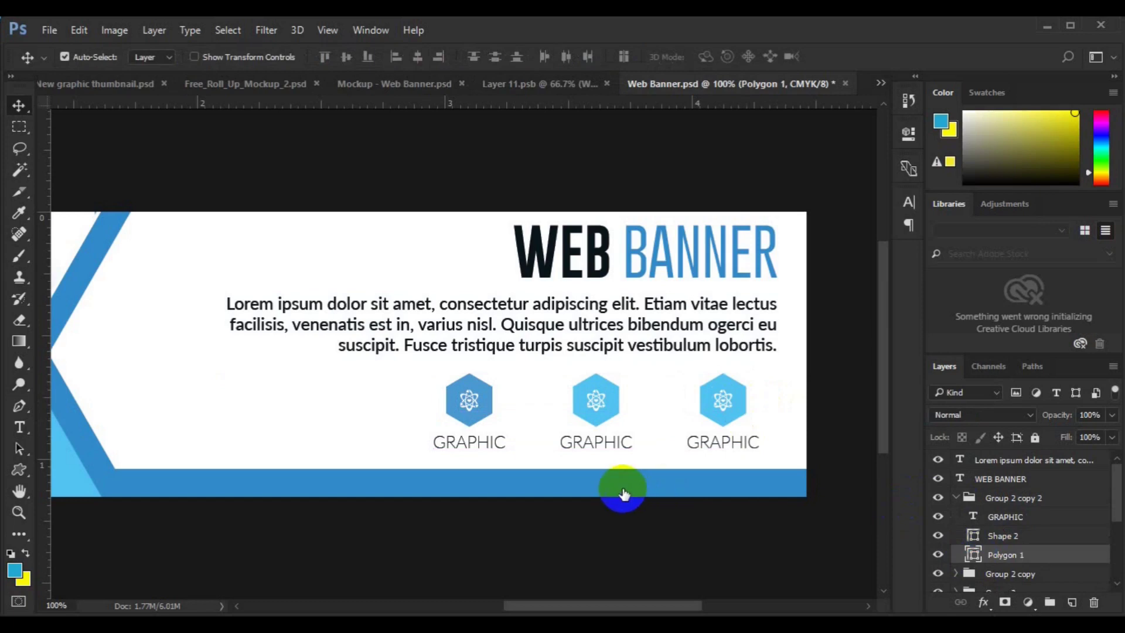
{"action": "left_click", "coordinate": [1047, 282]}
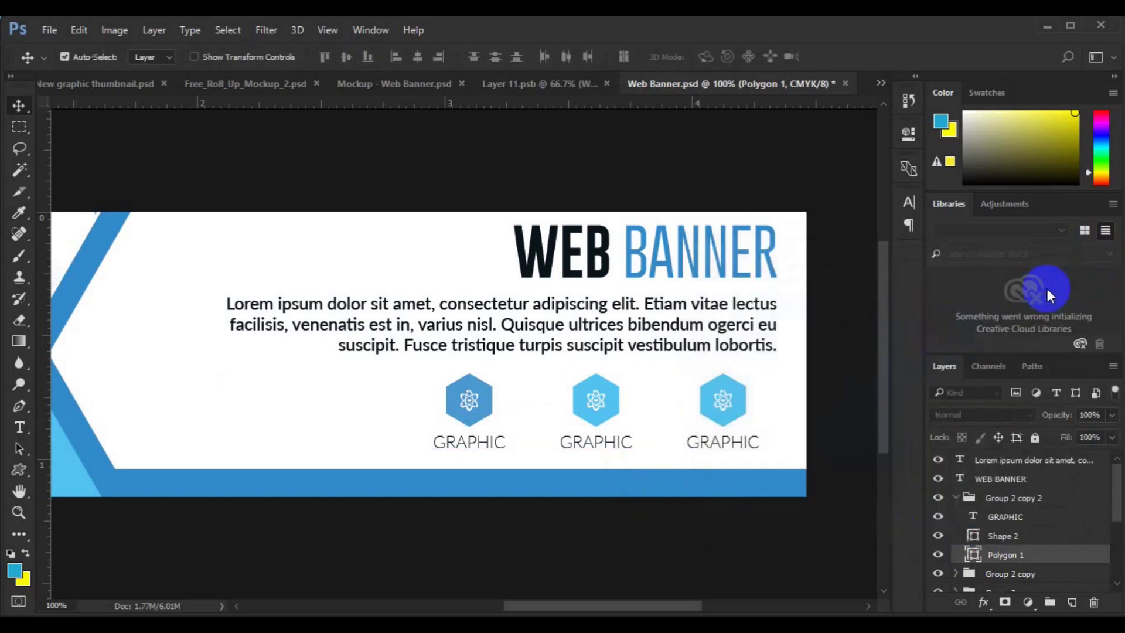
{"action": "left_click", "coordinate": [958, 503]}
{"action": "left_click", "coordinate": [956, 497]}
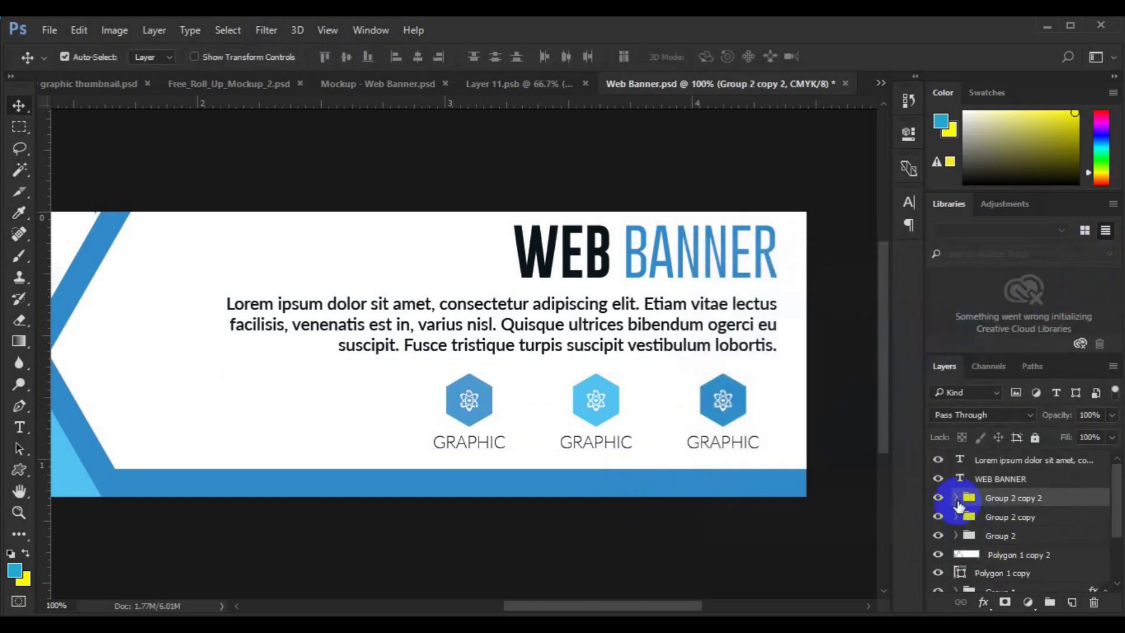
Group the second and third icon groups together
{"action": "left_click", "coordinate": [991, 537], "text": "shift"}
{"action": "left_click", "coordinate": [1002, 517]}
{"action": "left_click", "coordinate": [1006, 498], "text": "shift"}
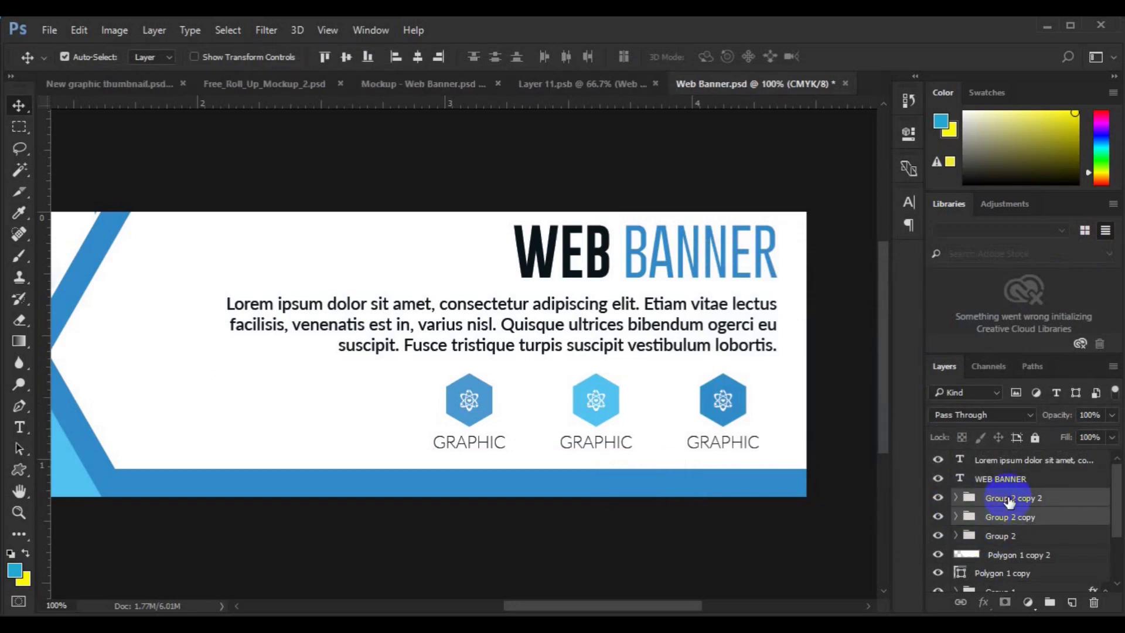
{"action": "left_click", "coordinate": [416, 61]}
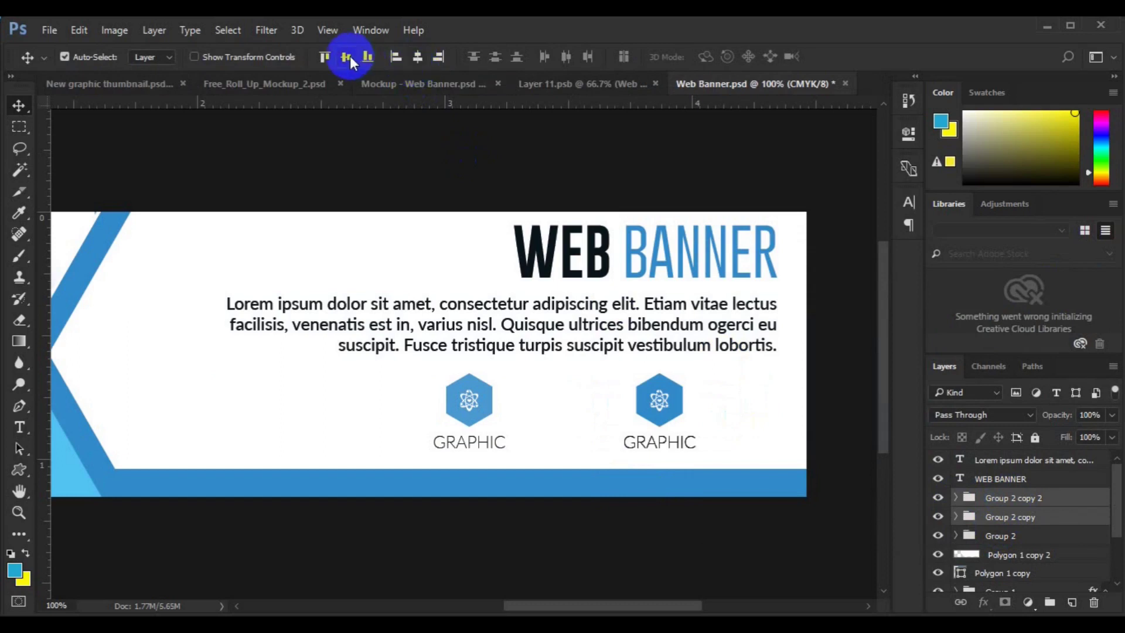
{"action": "key", "text": "ctrl+z"}
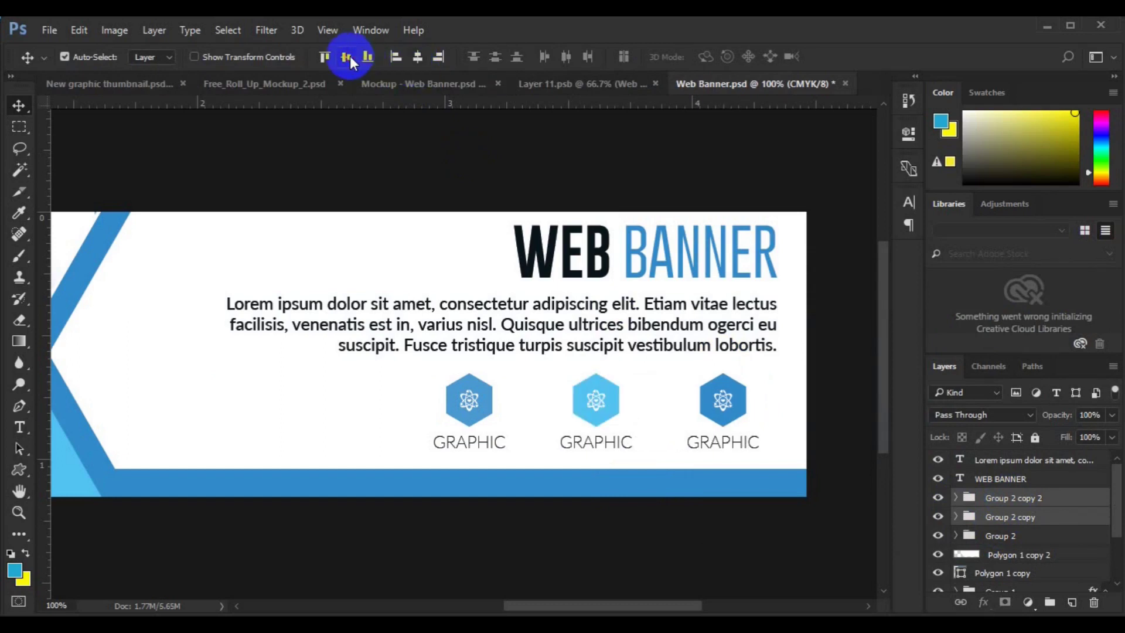
{"action": "key", "text": "ctrl+g"}
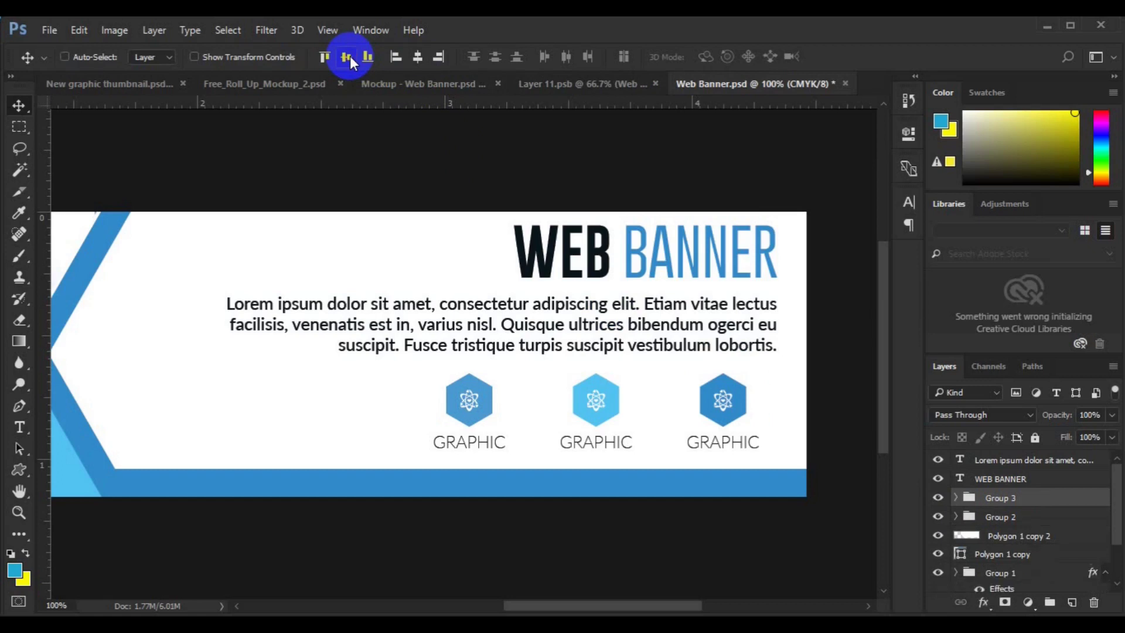
Align the first icon group with the new group by vertical centres and combine them into one group
{"action": "left_click", "coordinate": [998, 520], "text": "shift"}
{"action": "left_click", "coordinate": [350, 57]}
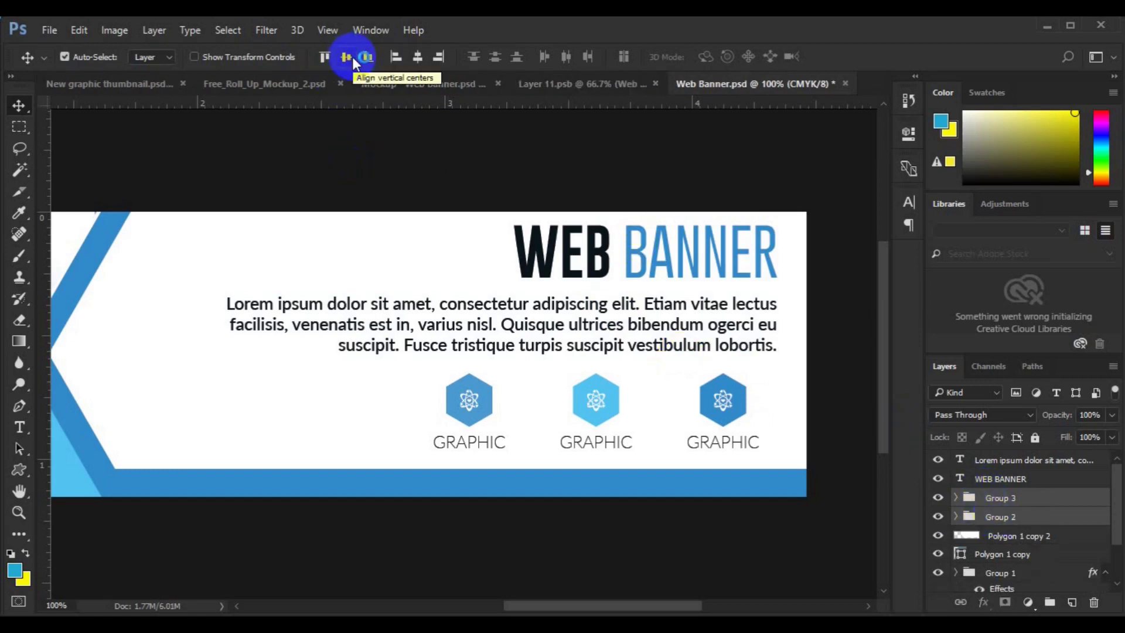
{"action": "key", "text": "ctrl+g"}
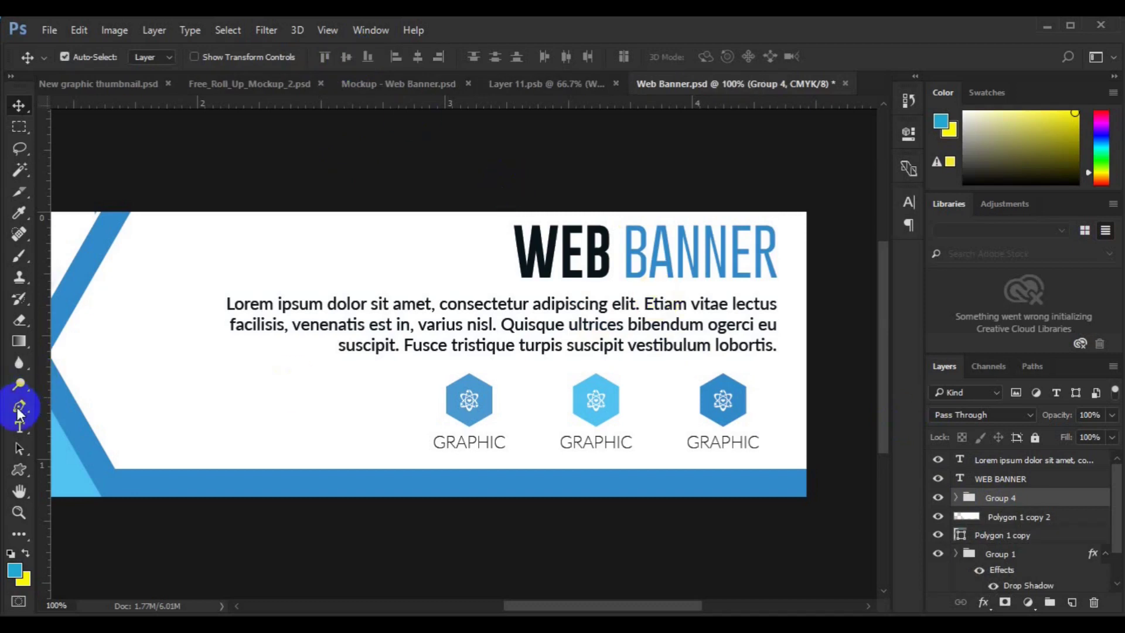
Draw a vertical divider line about 92 px tall with a 3 px stroke between the first and second icons using the Pen tool
{"action": "key", "text": "p"}
{"action": "left_click", "coordinate": [535, 374]}
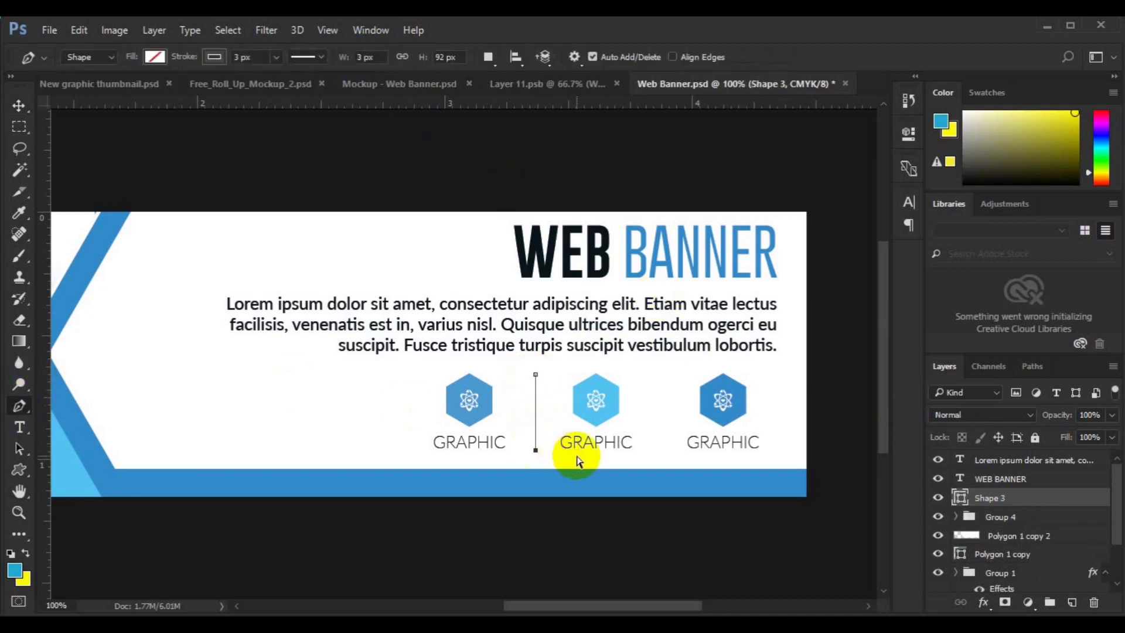
{"action": "key", "text": "v"}
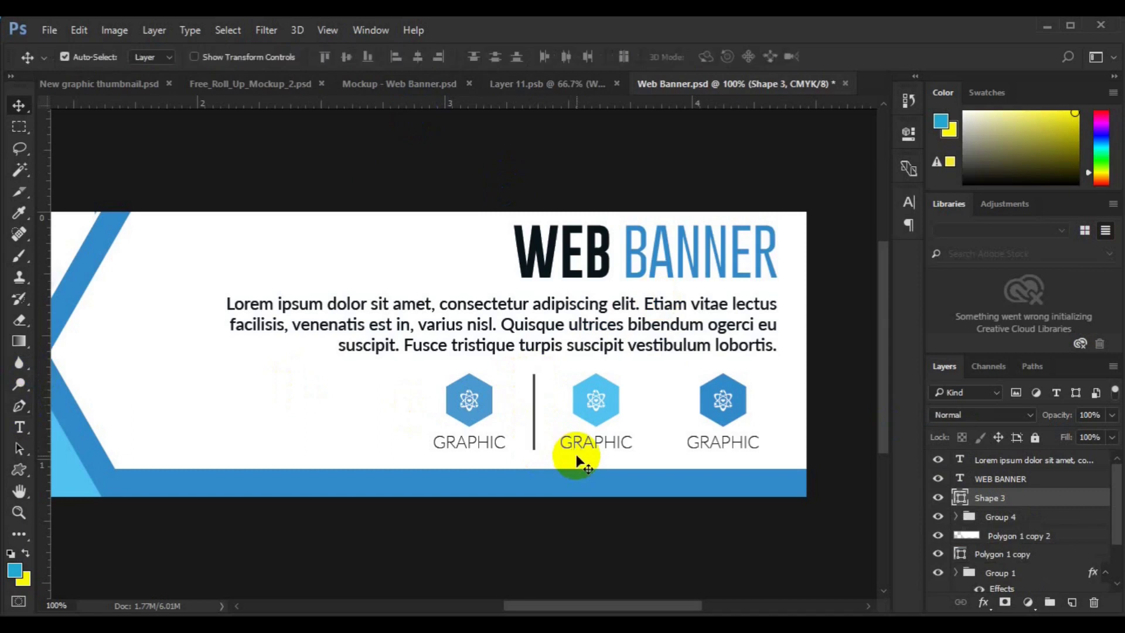
Duplicate the divider line and move the copy between the second and third icons
{"action": "key", "text": "ctrl+j"}
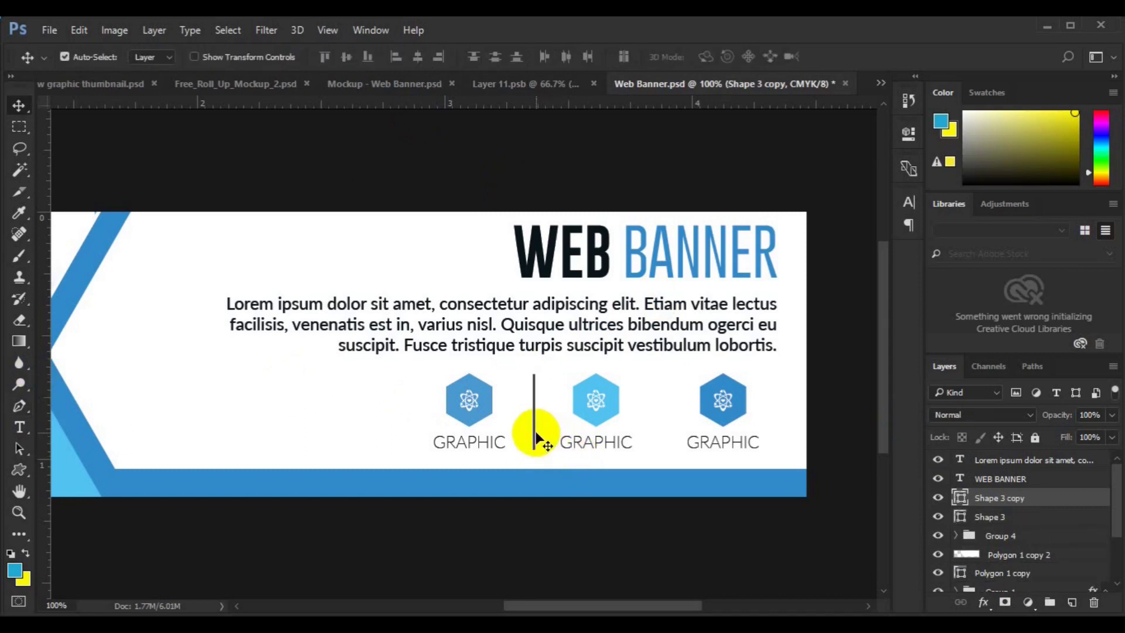
{"action": "key", "text": "ctrl+t"}
{"action": "left_click", "coordinate": [440, 247]}
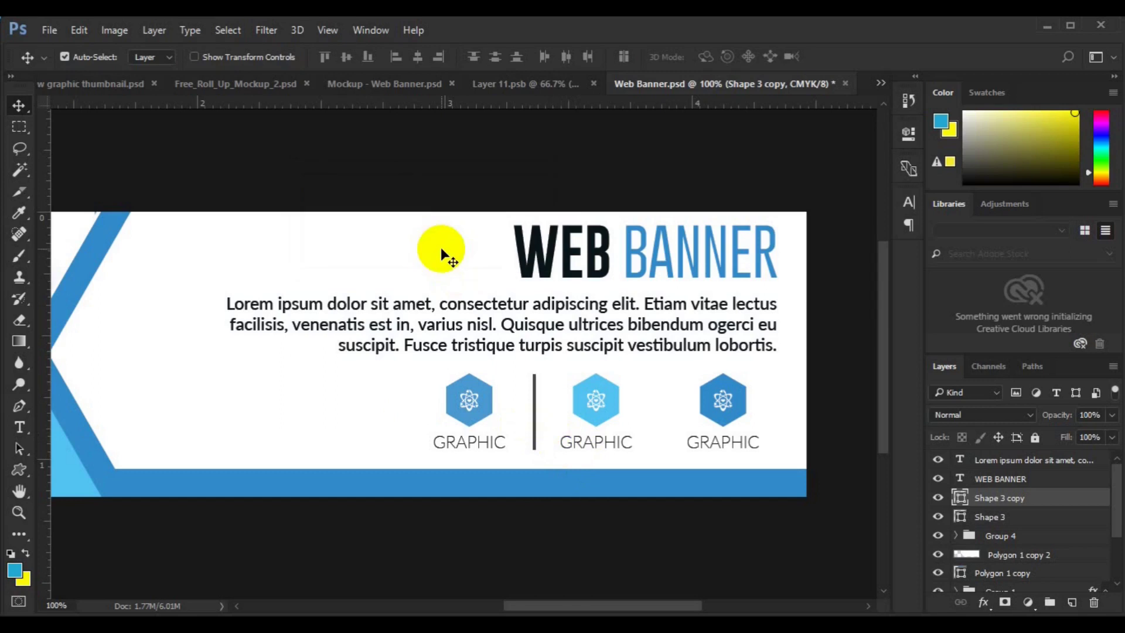
{"action": "key", "text": "ctrl+t"}
{"action": "key", "text": "Right"}
{"action": "key", "text": "Right"}
{"action": "key", "text": "Right"}
{"action": "key", "text": "Right"}
{"action": "key", "text": "Right"}
{"action": "key", "text": "Right"}
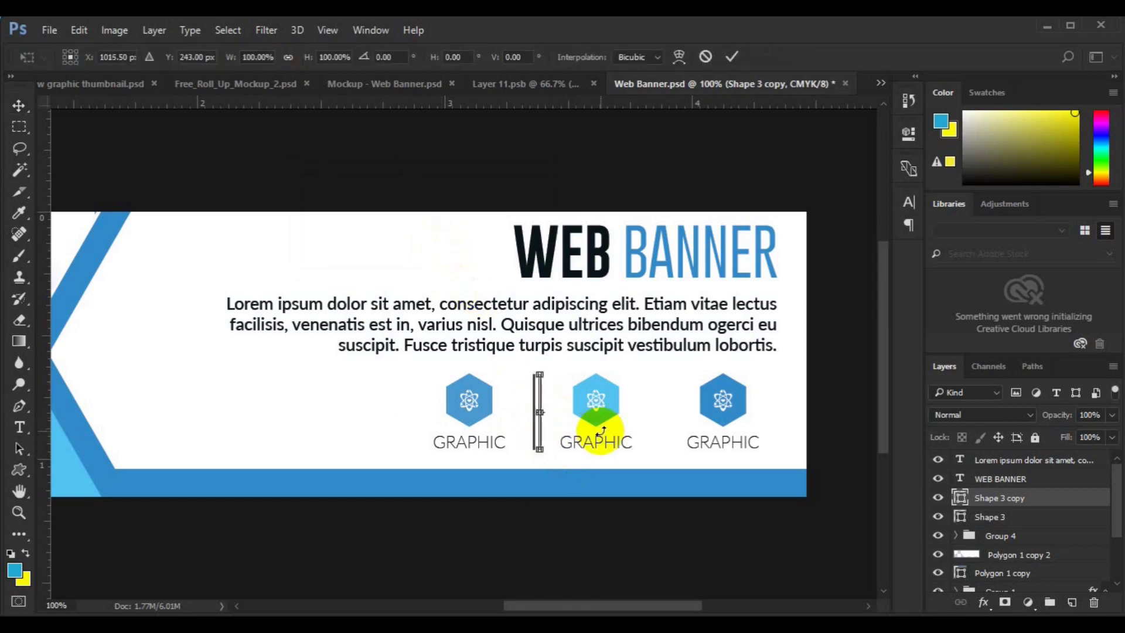
{"action": "left_click_drag", "start_coordinate": [600, 432], "coordinate": [656, 396]}
Align the bottom edges of the two divider lines
{"action": "left_click", "coordinate": [967, 514], "text": "shift"}
{"action": "key", "text": "ctrl"}
{"action": "left_click", "coordinate": [368, 57]}
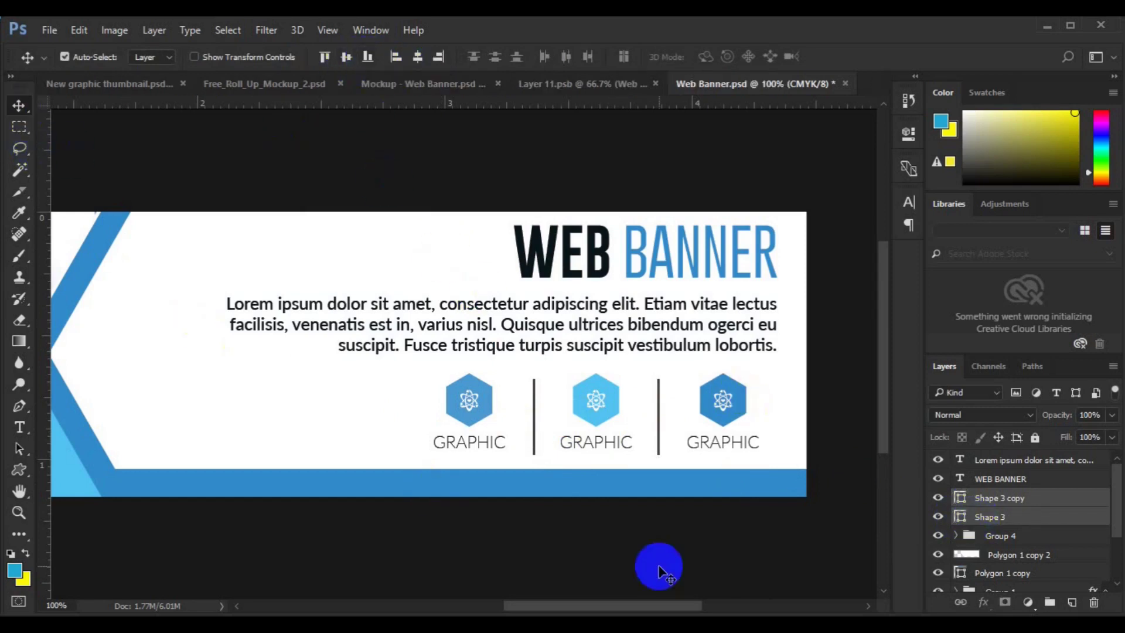
Set the stroke width of the divider line between the second and third icons to 1 px
{"action": "key", "text": "ctrl+0"}
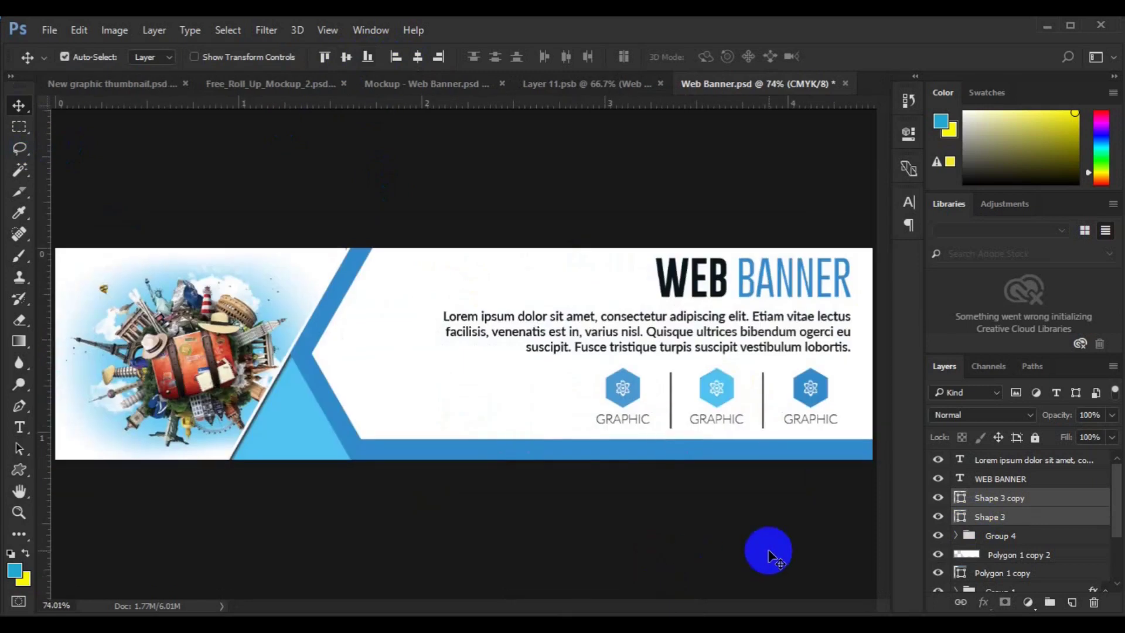
{"action": "left_click", "coordinate": [996, 497]}
{"action": "left_click", "coordinate": [21, 405]}
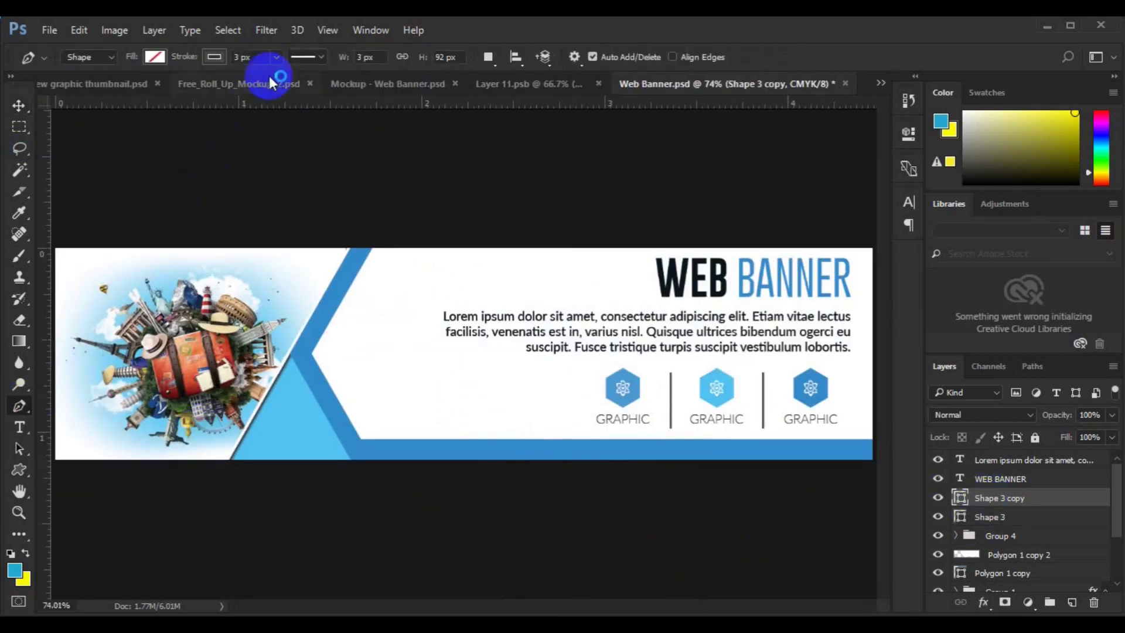
{"action": "left_click", "coordinate": [240, 57]}
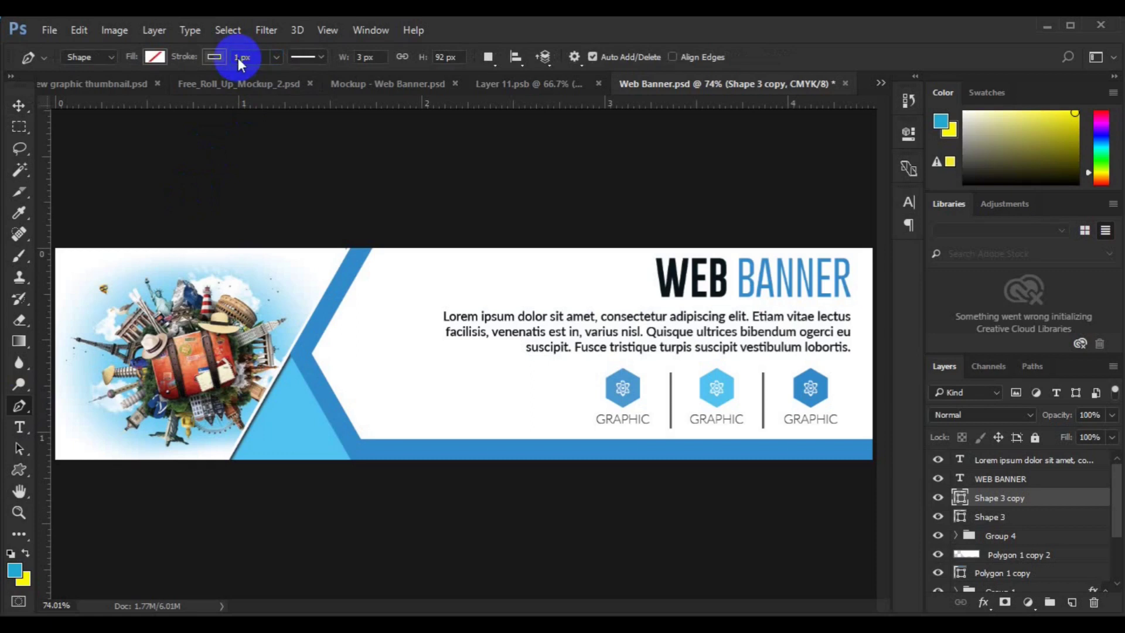
{"action": "key", "text": "v"}
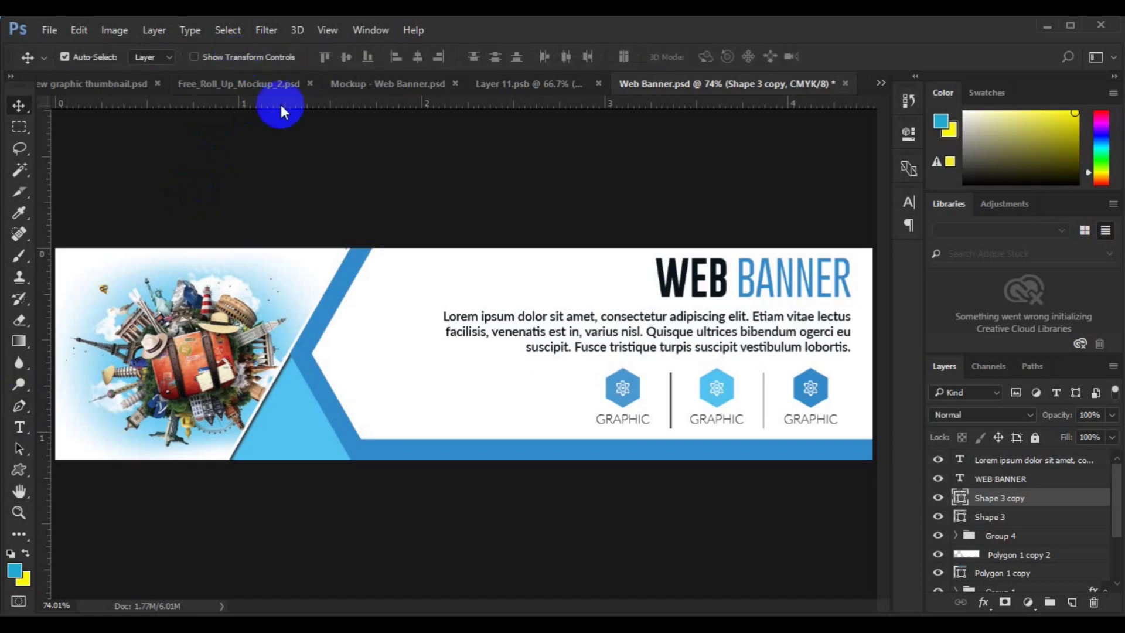
Set the stroke width of the divider line between the first and second icons to 1 px
{"action": "left_click", "coordinate": [973, 516]}
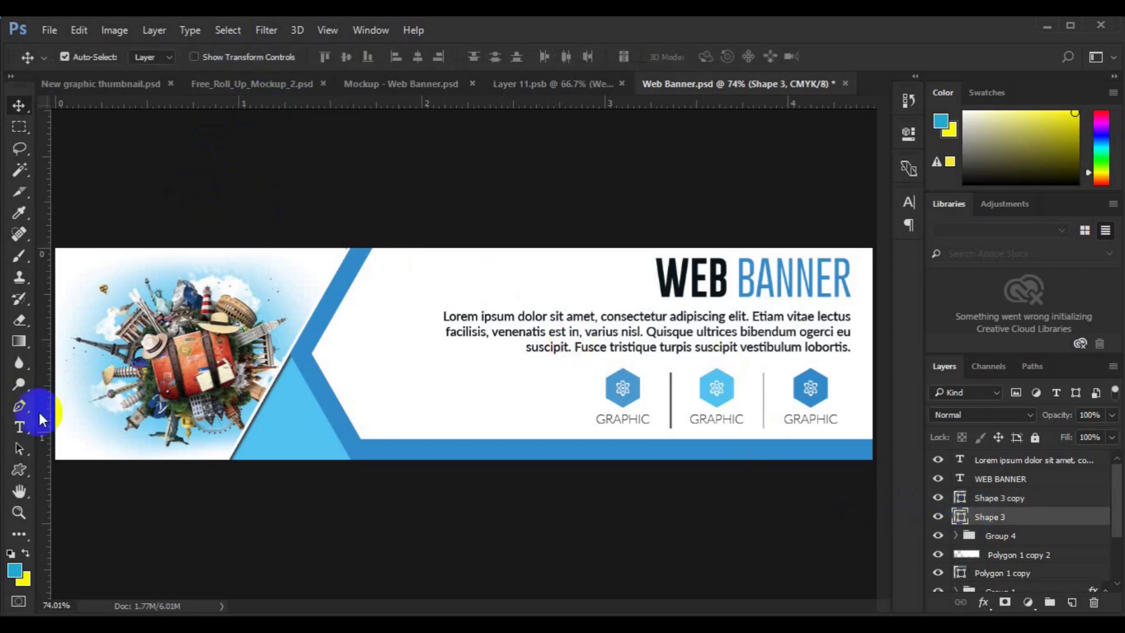
{"action": "left_click", "coordinate": [21, 406]}
{"action": "left_click", "coordinate": [243, 57]}
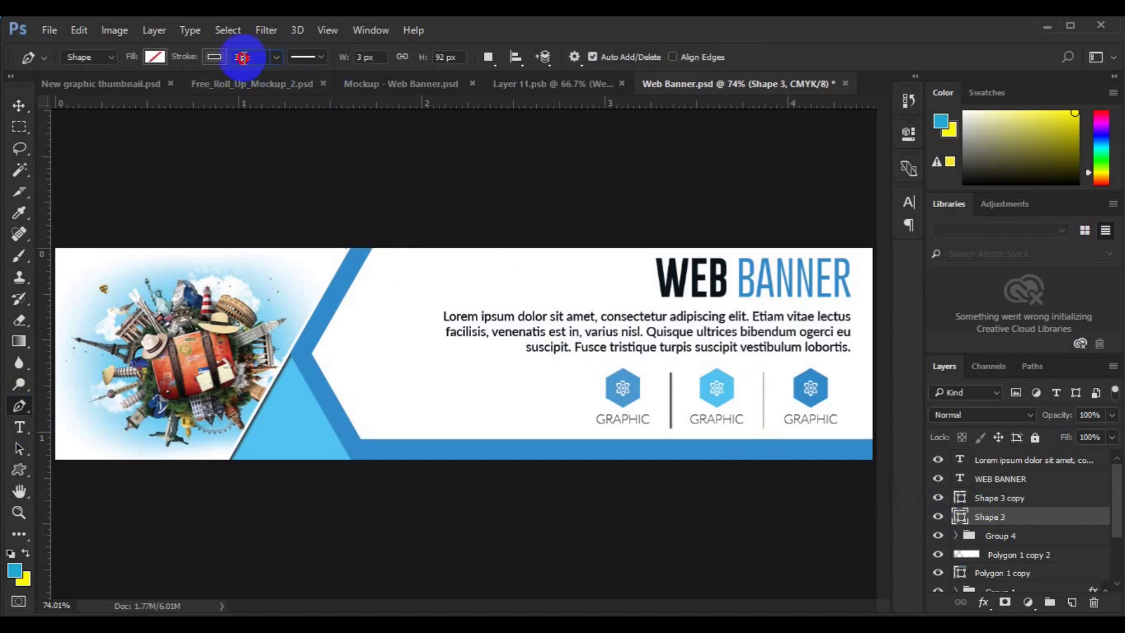
{"action": "type", "text": "1"}
{"action": "key", "text": "Return"}
{"action": "key", "text": "v"}
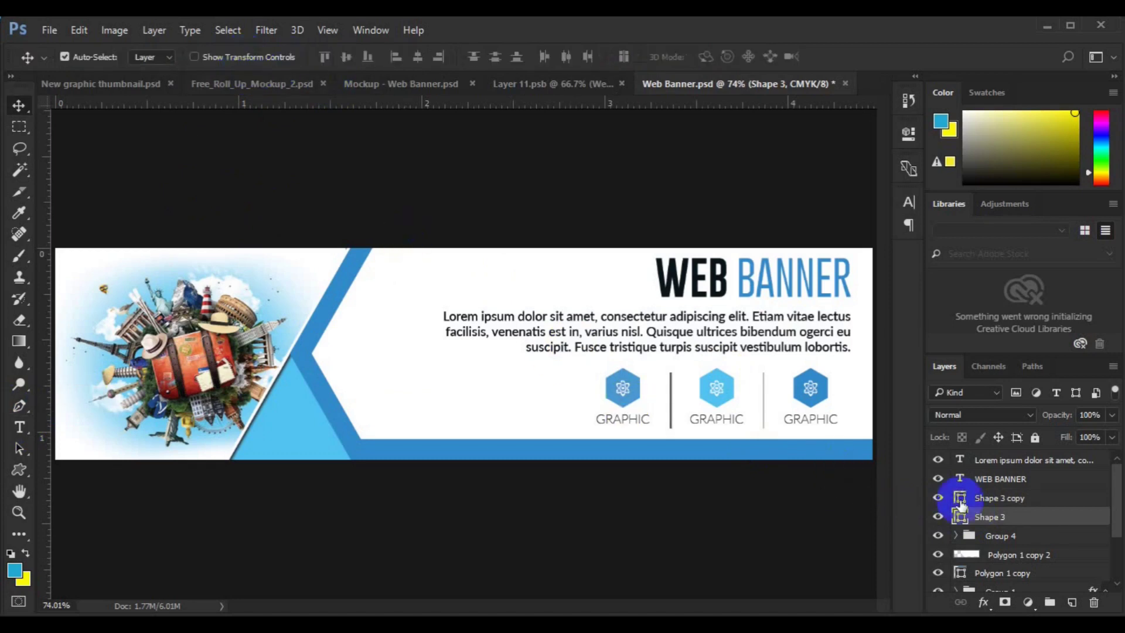
Group the two divider lines and align that group with the icon group by vertical and horizontal centres
{"action": "left_click", "coordinate": [1009, 509]}
{"action": "left_click", "coordinate": [1005, 499], "text": "ctrl"}
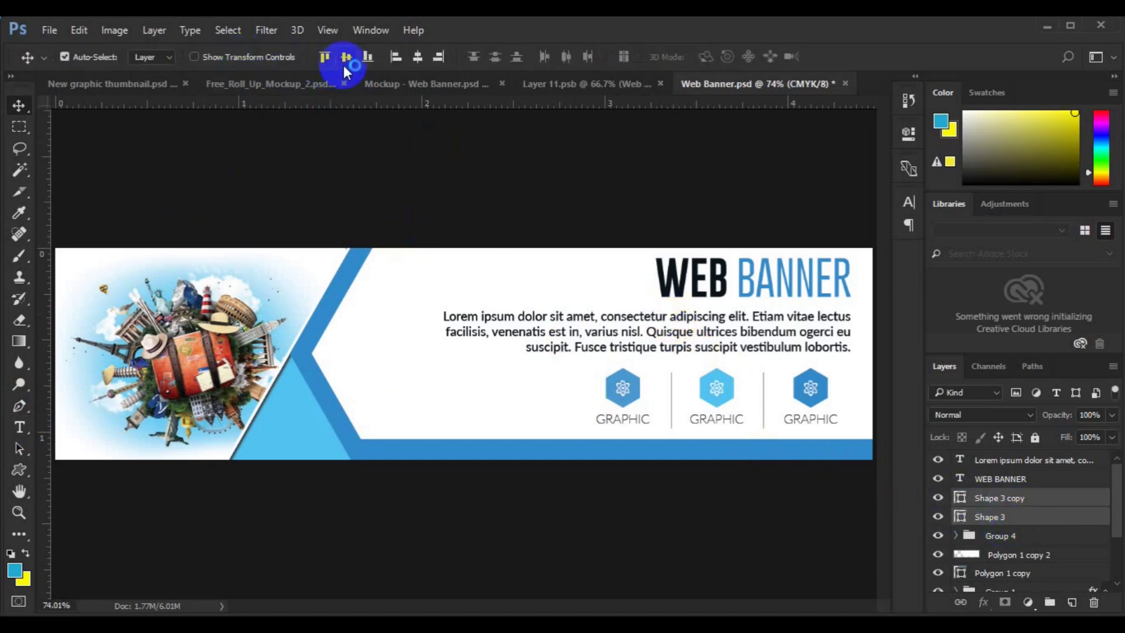
{"action": "key", "text": "ctrl+g"}
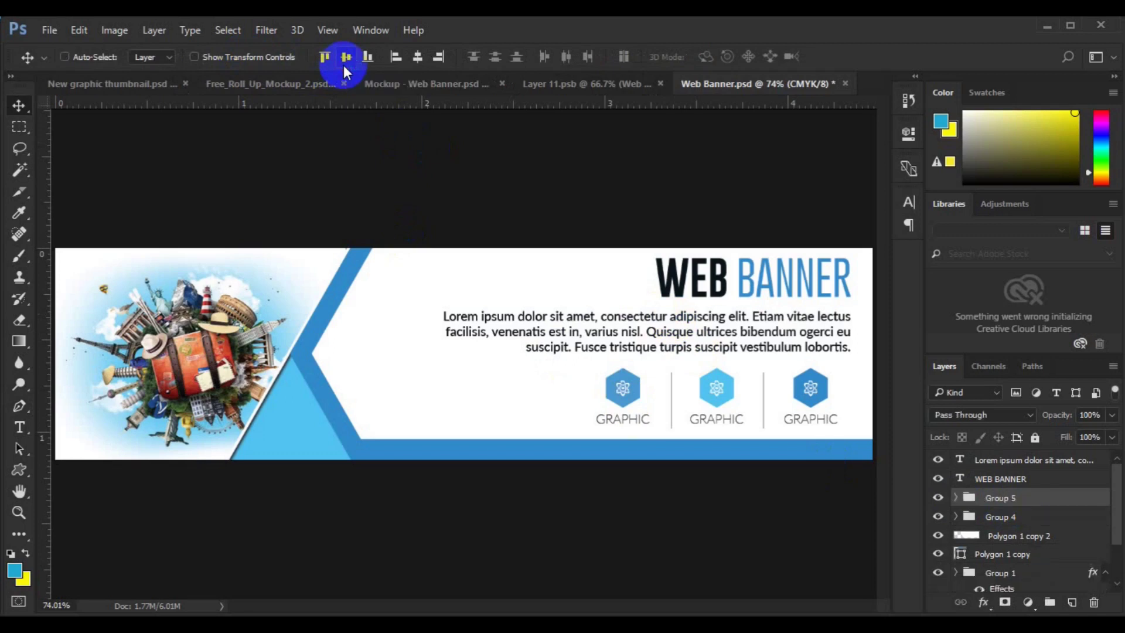
{"action": "left_click", "coordinate": [1005, 521], "text": "ctrl"}
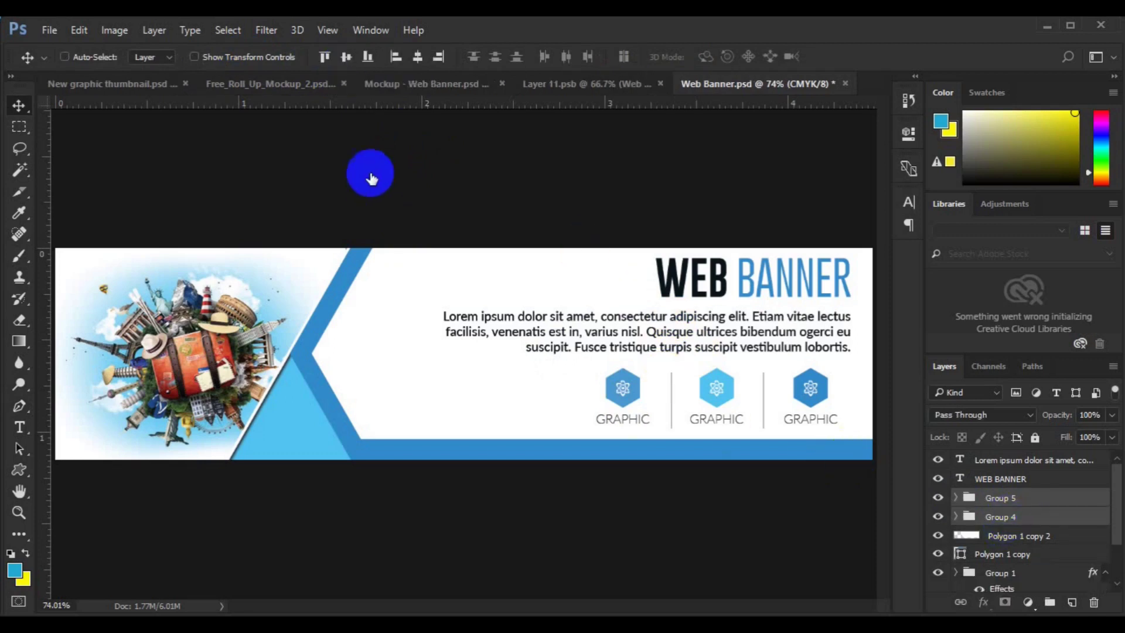
{"action": "left_click", "coordinate": [347, 61]}
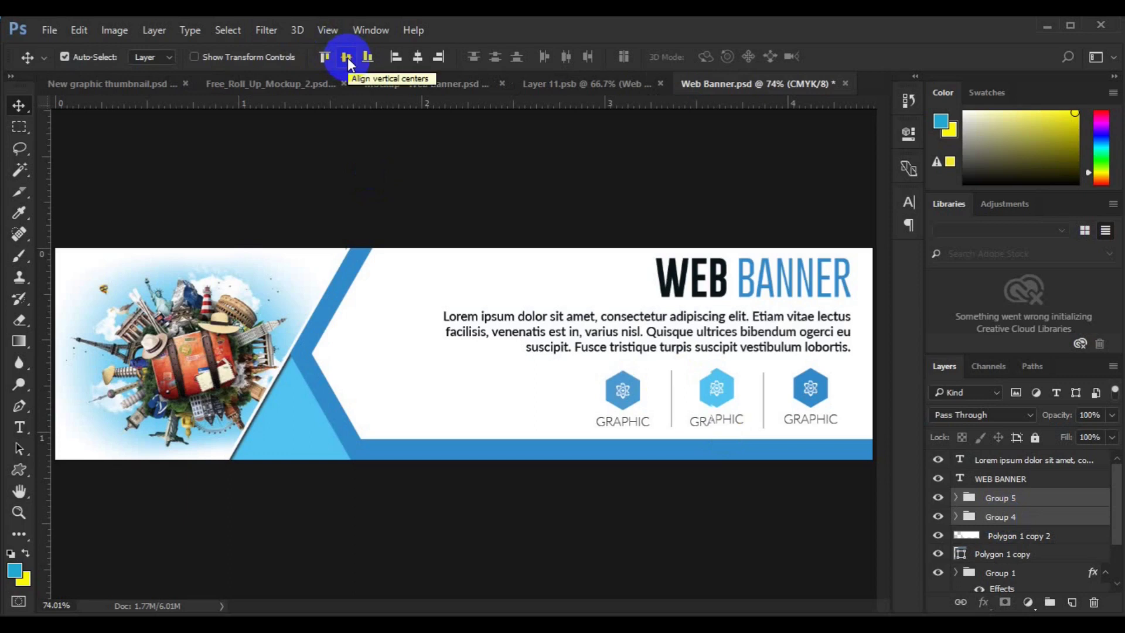
{"action": "left_click", "coordinate": [418, 58]}
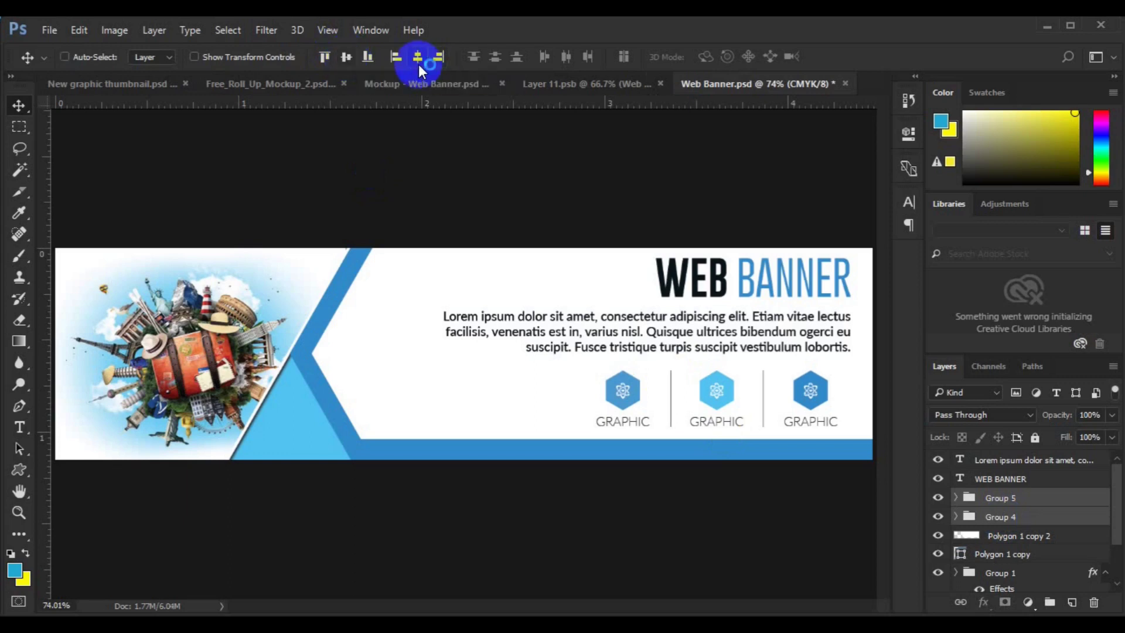
Stretch the divider line group slightly downward from its bottom edge with Free Transform
{"action": "left_click", "coordinate": [1038, 501]}
{"action": "key", "text": "ctrl+t"}
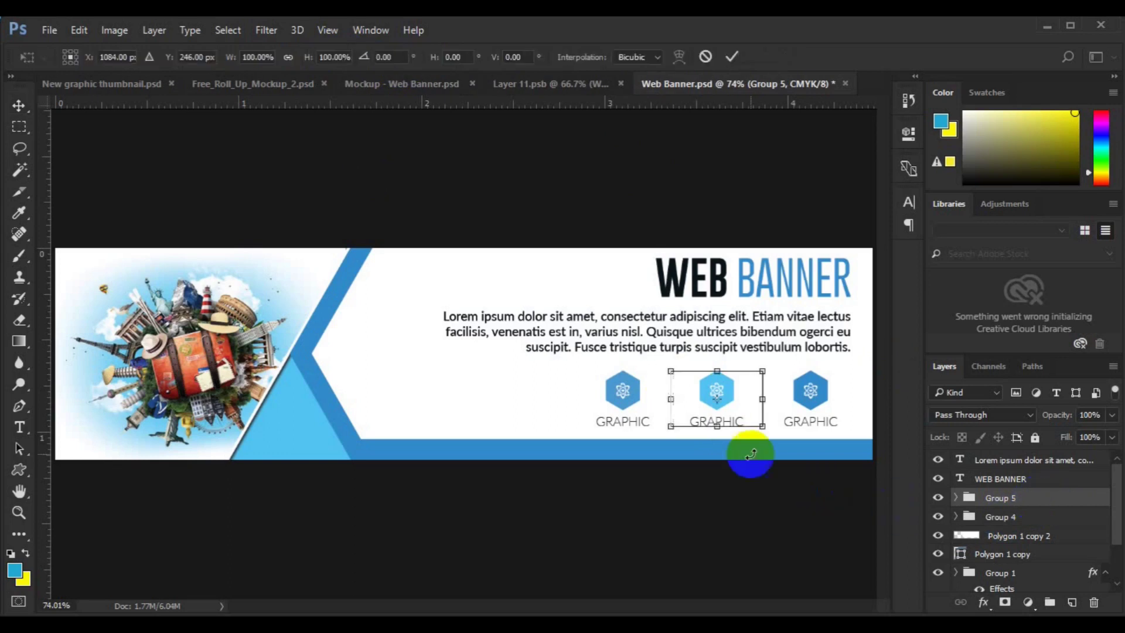
{"action": "left_click_drag", "start_coordinate": [718, 432], "coordinate": [719, 434]}
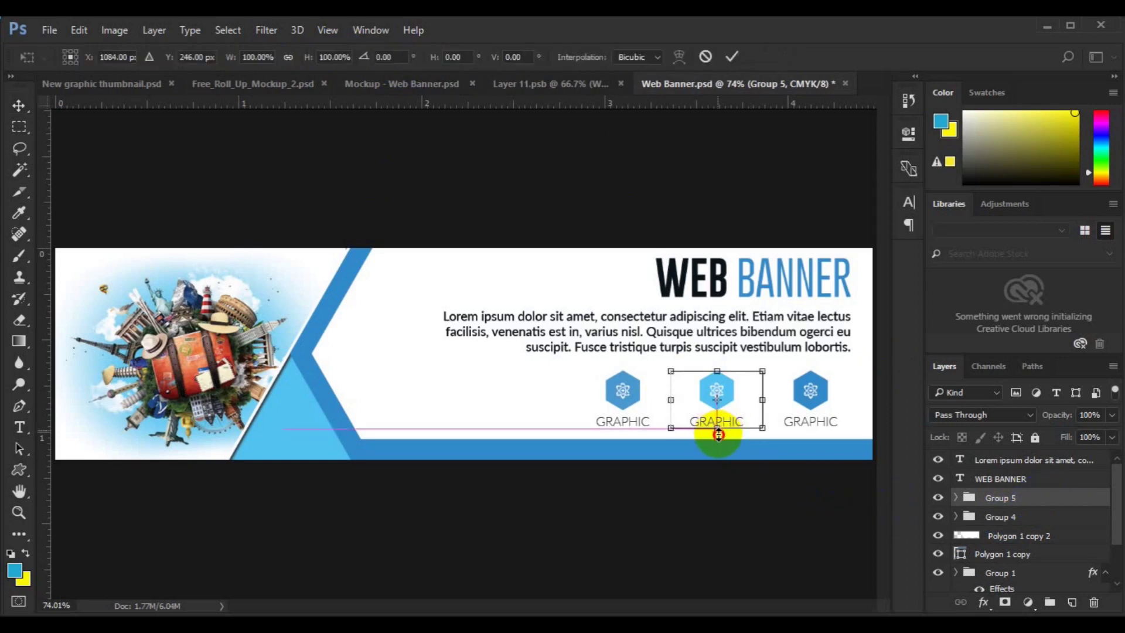
{"action": "key", "text": "Return"}
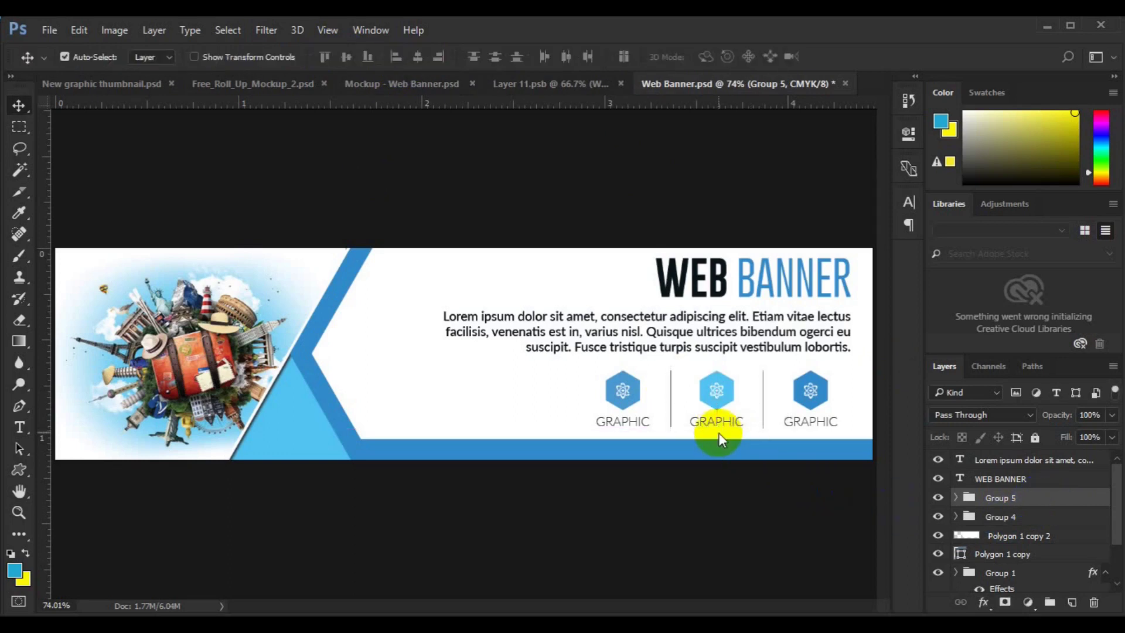
Combine the divider lines and icons into one group, and the heading and paragraph into another
{"action": "left_click", "coordinate": [994, 518]}
{"action": "key", "text": "ctrl+g"}
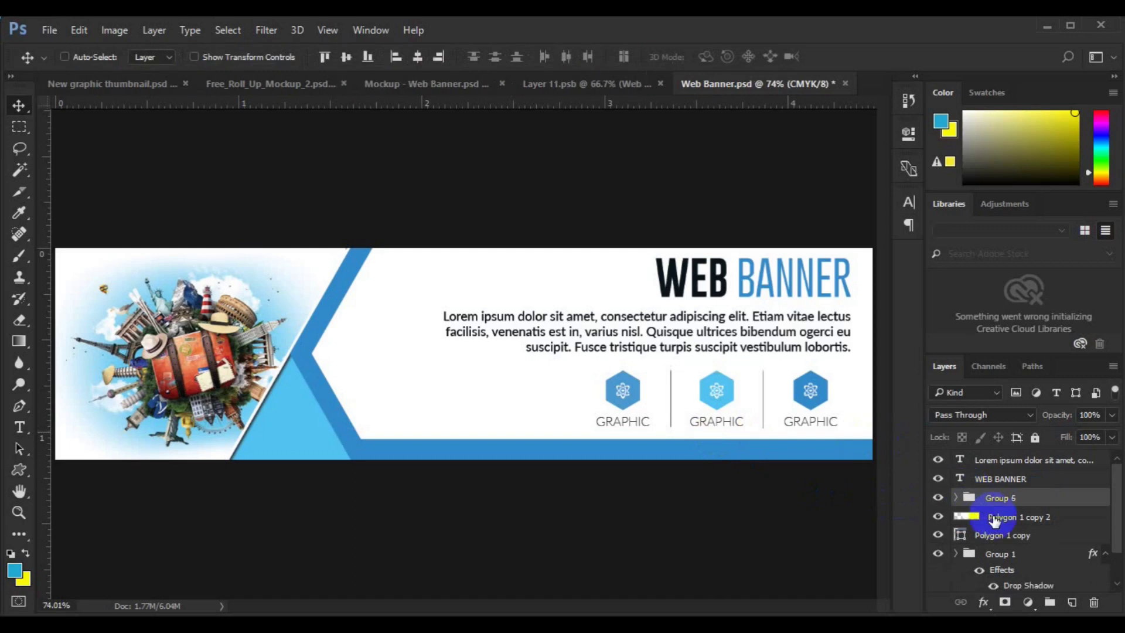
{"action": "left_click", "coordinate": [1017, 479]}
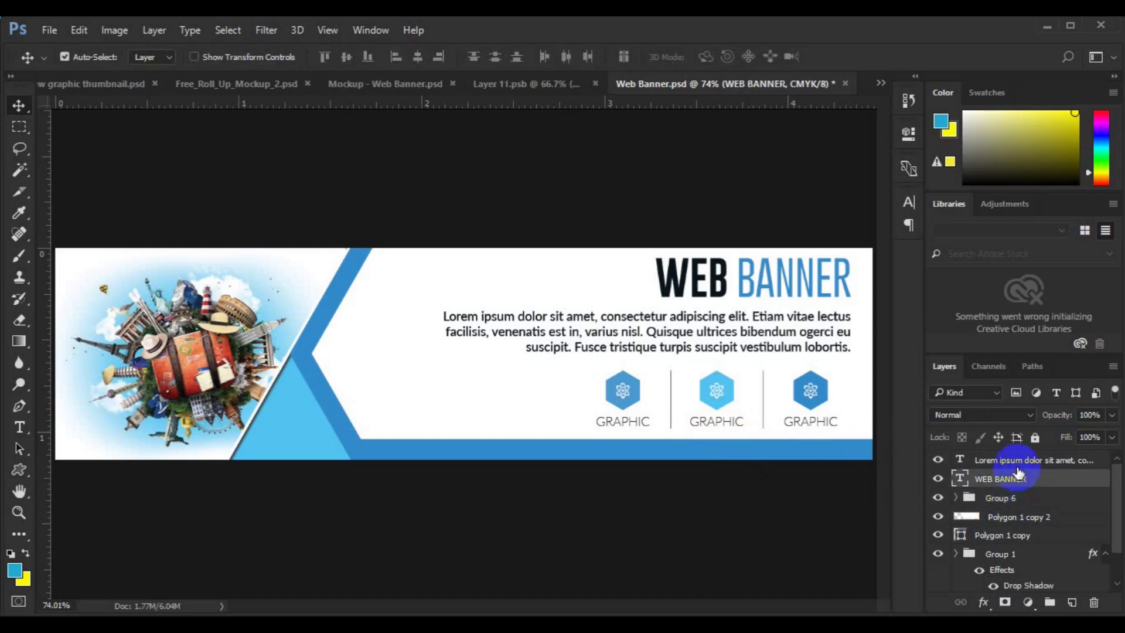
{"action": "left_click", "coordinate": [1018, 463], "text": "shift"}
{"action": "key", "text": "ctrl+g"}
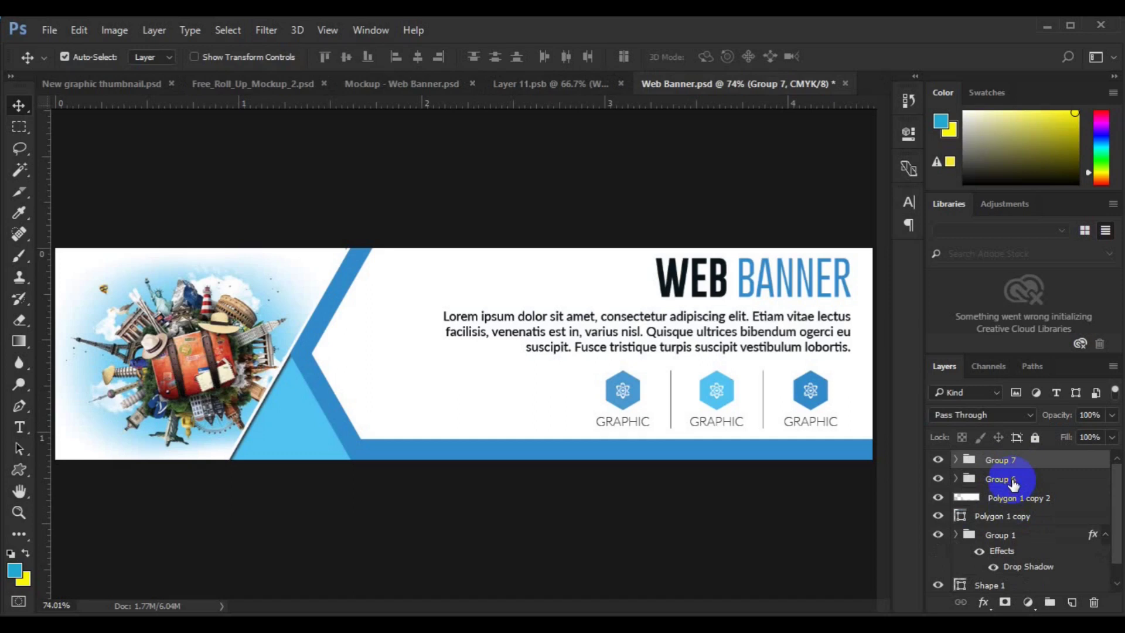
Align the right edges of the text group and the icon row group, and combine both into one group
{"action": "left_click", "coordinate": [1013, 481], "text": "ctrl"}
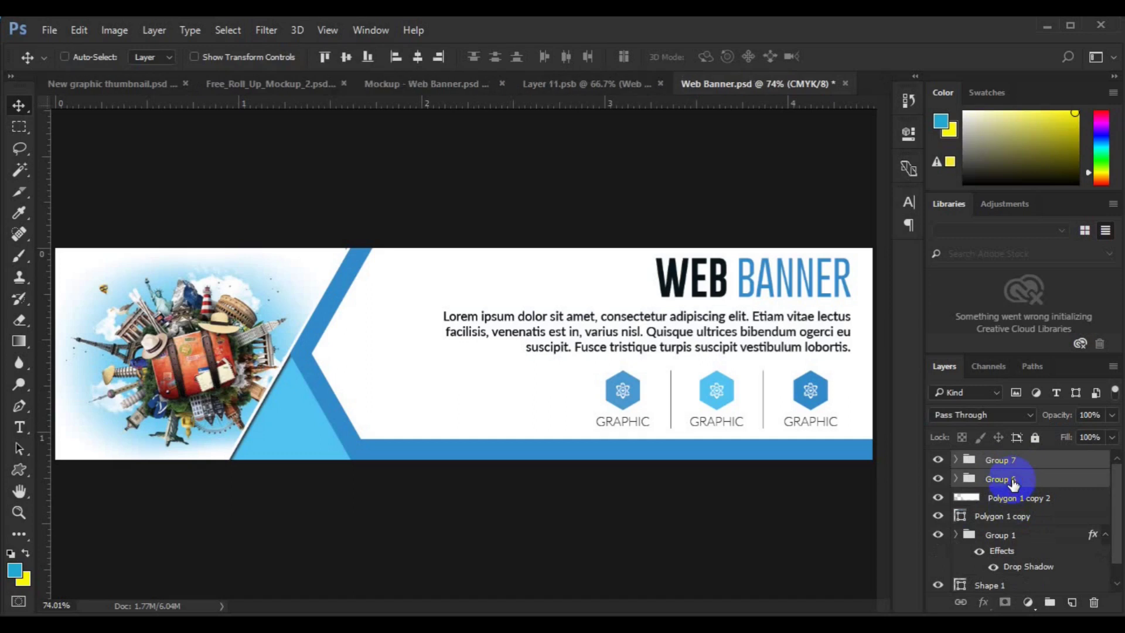
{"action": "left_click", "coordinate": [441, 58]}
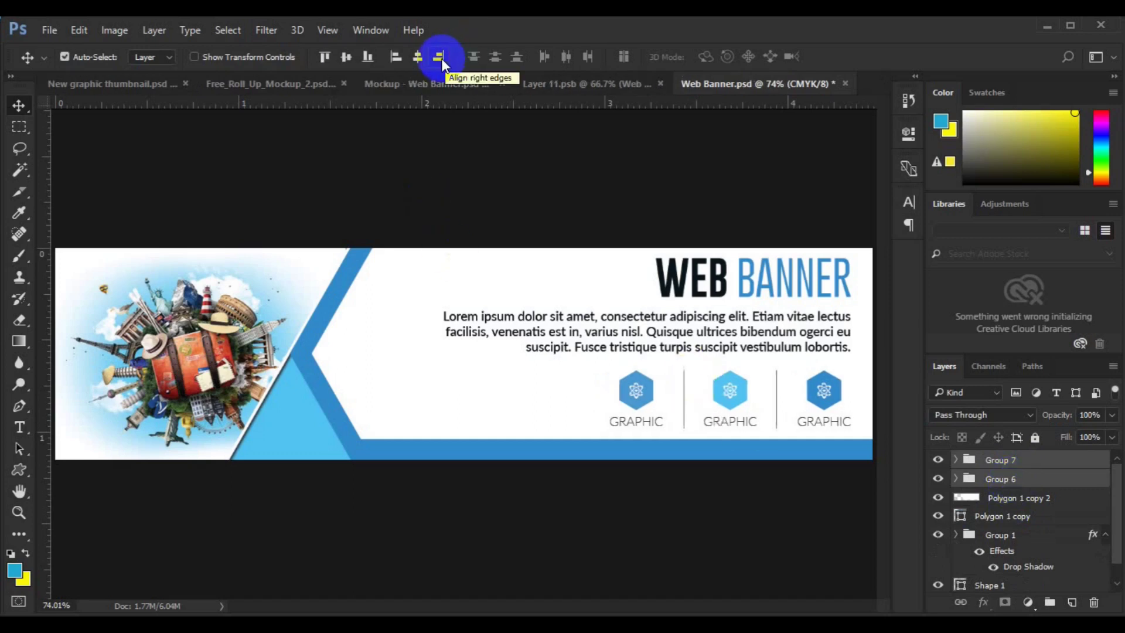
{"action": "key", "text": "ctrl+g"}
Centre the combined text and icon group vertically on the whole canvas, and clear the selection
{"action": "key", "text": "ctrl+a"}
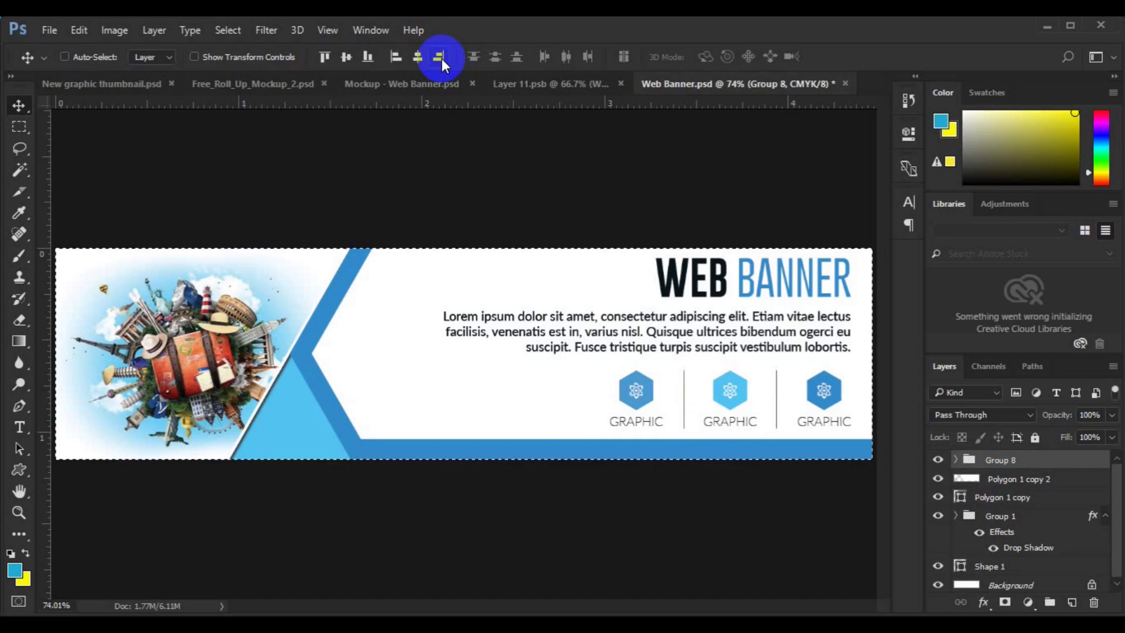
{"action": "left_click", "coordinate": [347, 56]}
{"action": "key", "text": "ctrl+d"}
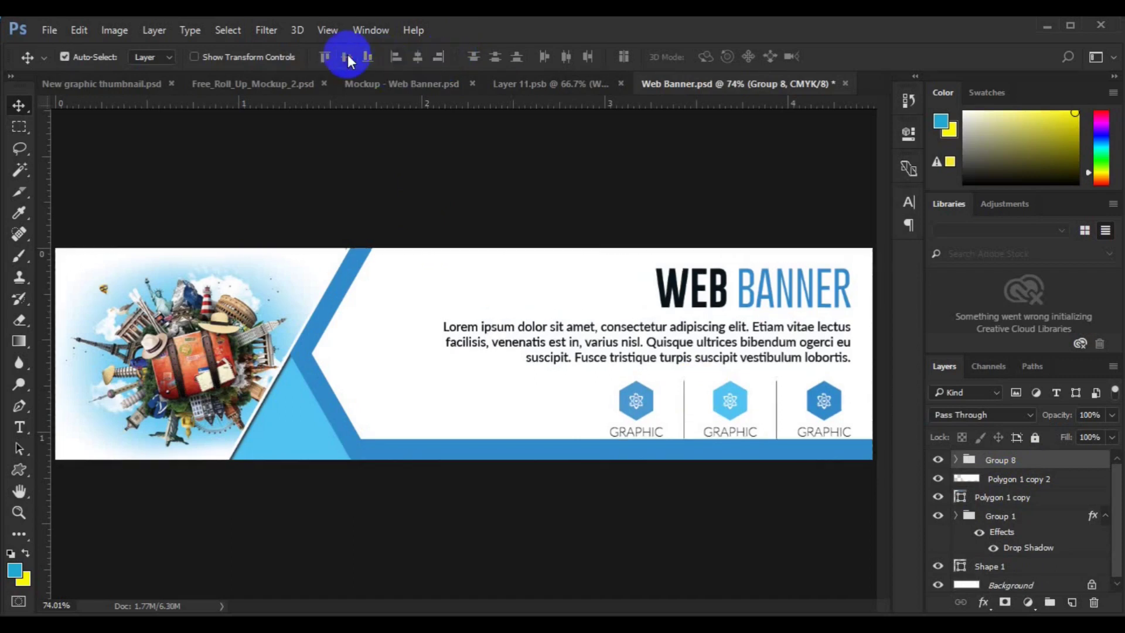
{"action": "left_click", "coordinate": [993, 477]}
{"action": "left_click", "coordinate": [991, 463]}
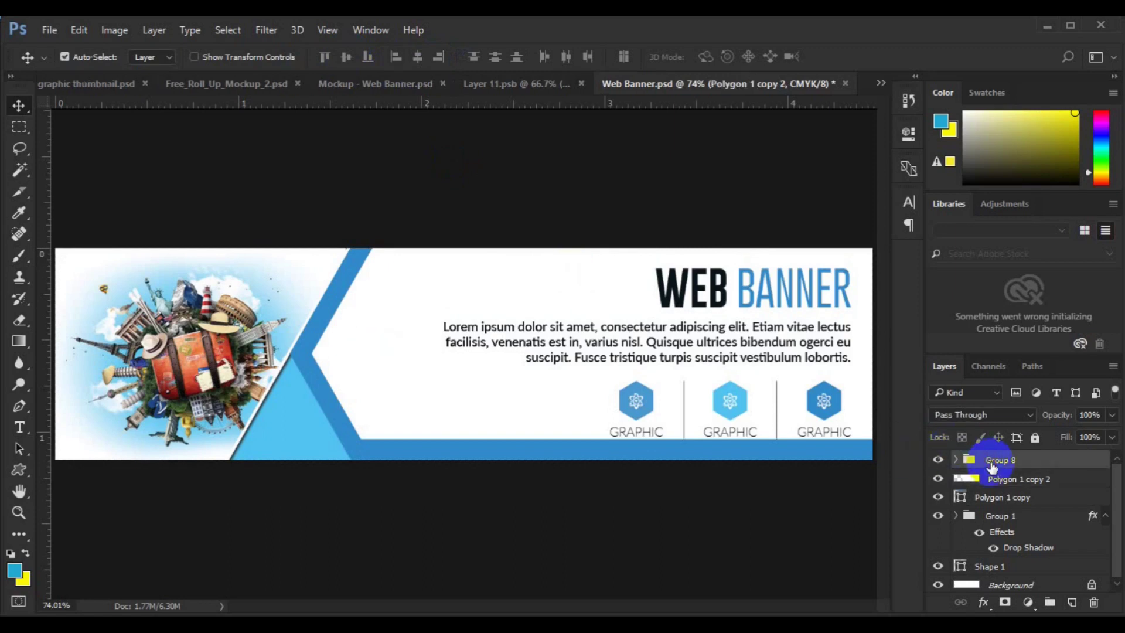
{"action": "left_click", "coordinate": [998, 520]}
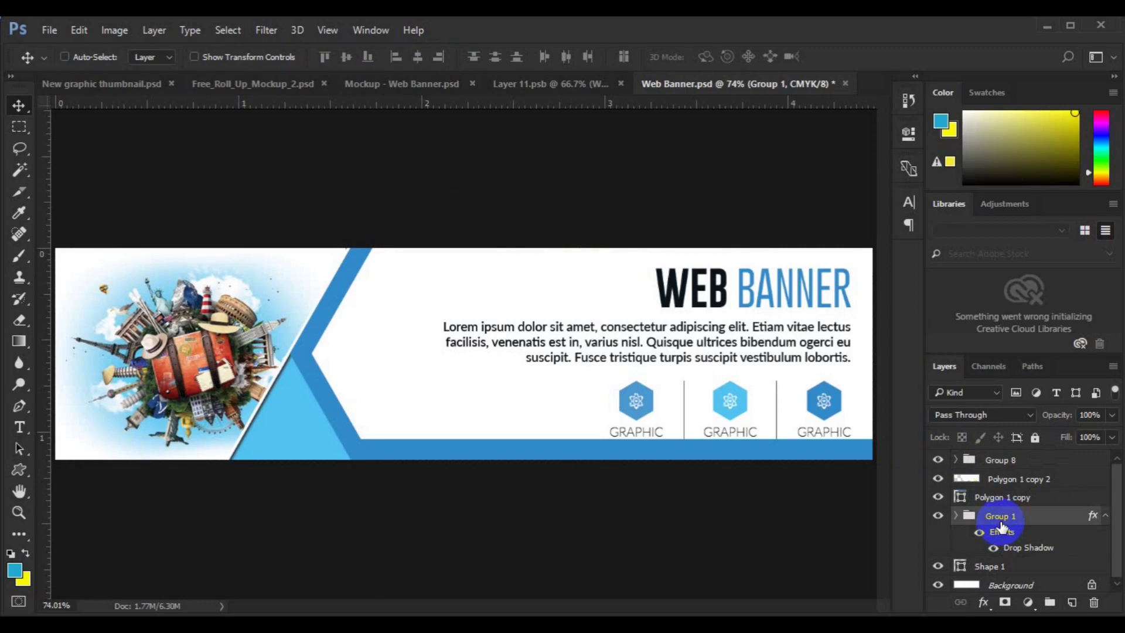
{"action": "key", "text": "ctrl+t"}
{"action": "key", "text": "Escape"}
Nudge the icon row with its divider lines slightly upward, clear of the blue bottom strip, using Free Transform
{"action": "left_click", "coordinate": [639, 406], "text": "ctrl"}
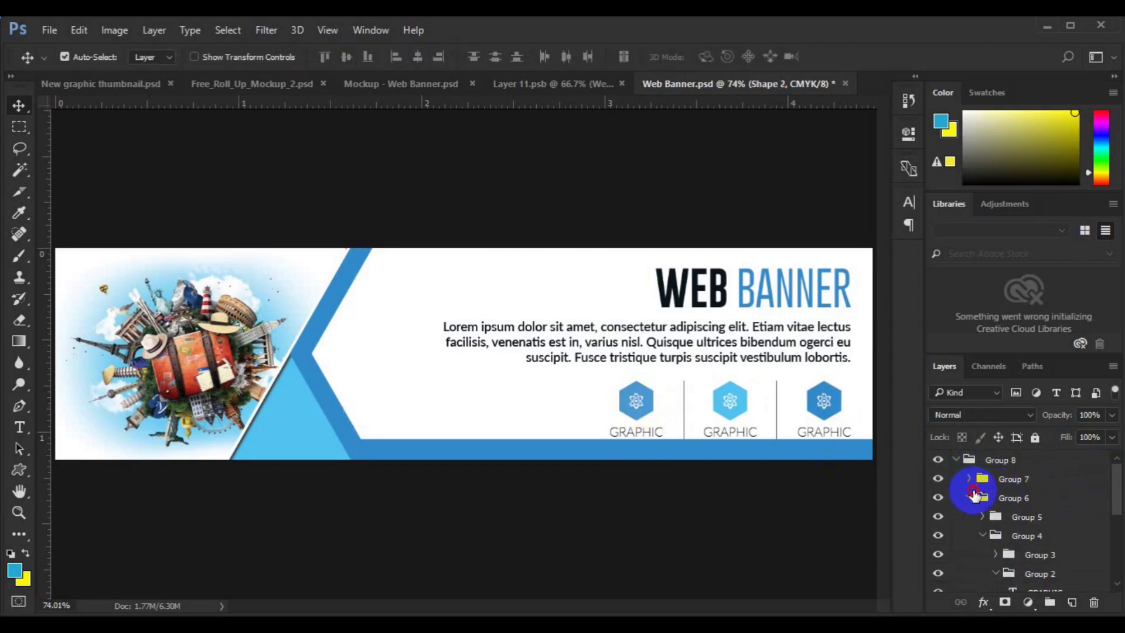
{"action": "left_click", "coordinate": [975, 495]}
{"action": "key", "text": "ctrl+t"}
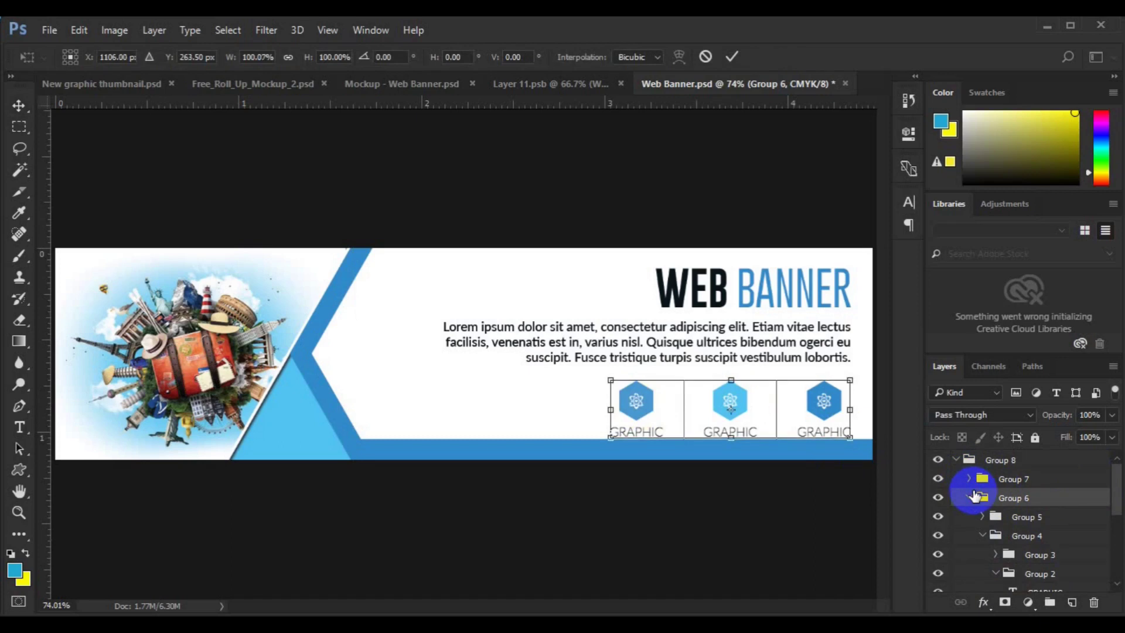
{"action": "key", "text": "Up"}
{"action": "key", "text": "Up"}
{"action": "key", "text": "Up"}
{"action": "key", "text": "Up"}
{"action": "key", "text": "Up"}
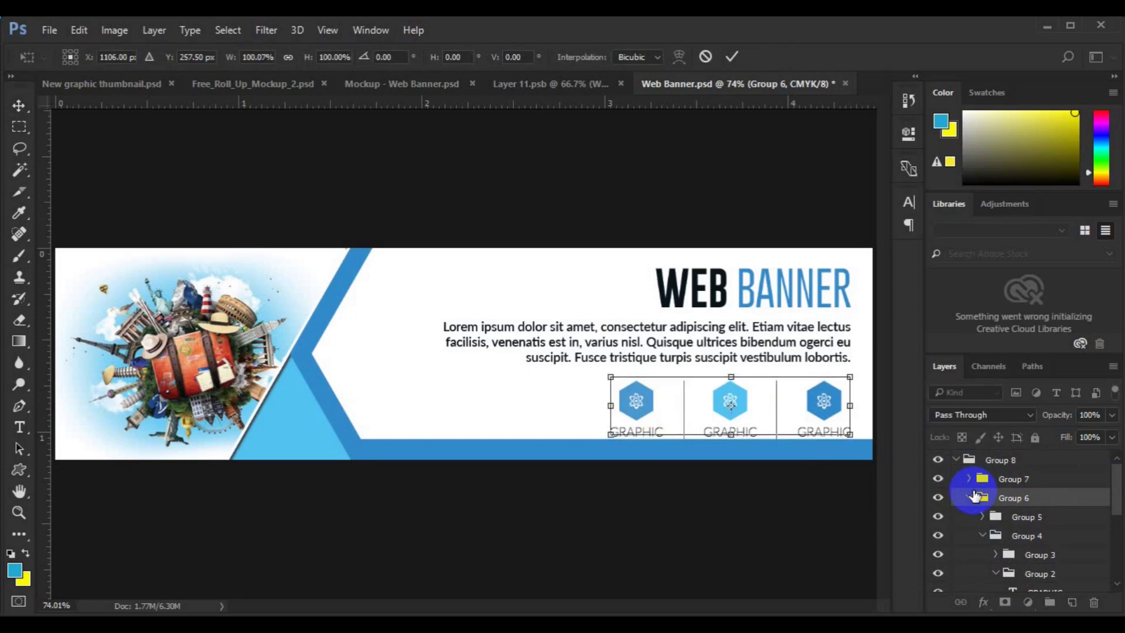
{"action": "key", "text": "Up"}
{"action": "key", "text": "Up"}
{"action": "key", "text": "Up"}
{"action": "key", "text": "Up"}
{"action": "key", "text": "Up"}
{"action": "key", "text": "Up"}
{"action": "key", "text": "Up"}
{"action": "key", "text": "Up"}
{"action": "key", "text": "Up"}
{"action": "key", "text": "Return"}
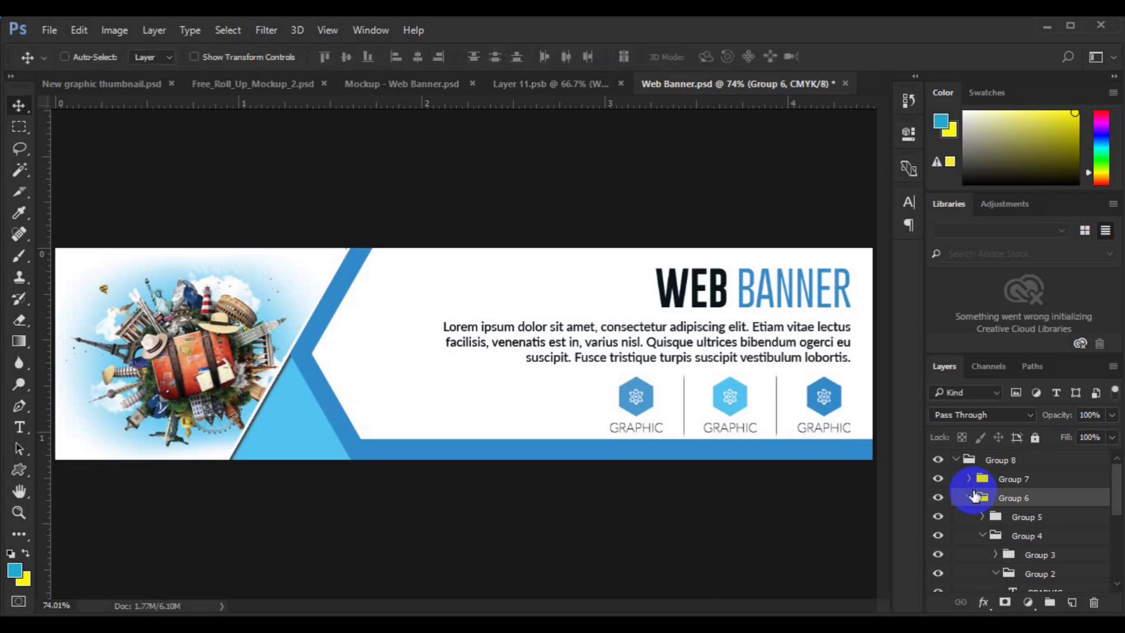
{"action": "key", "text": "ctrl+minus"}
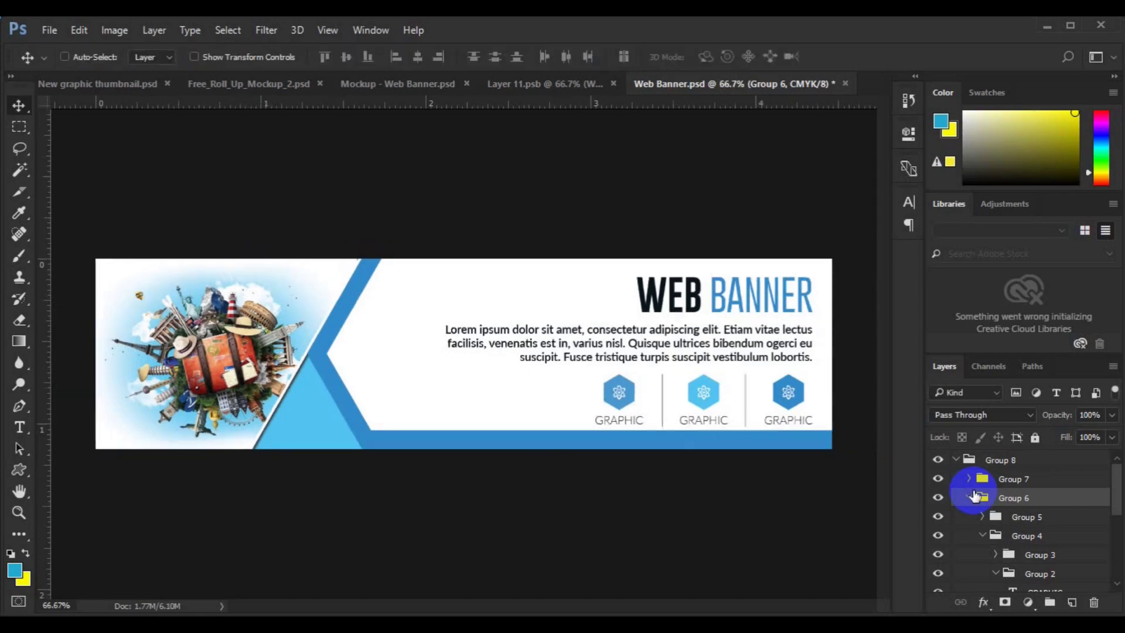